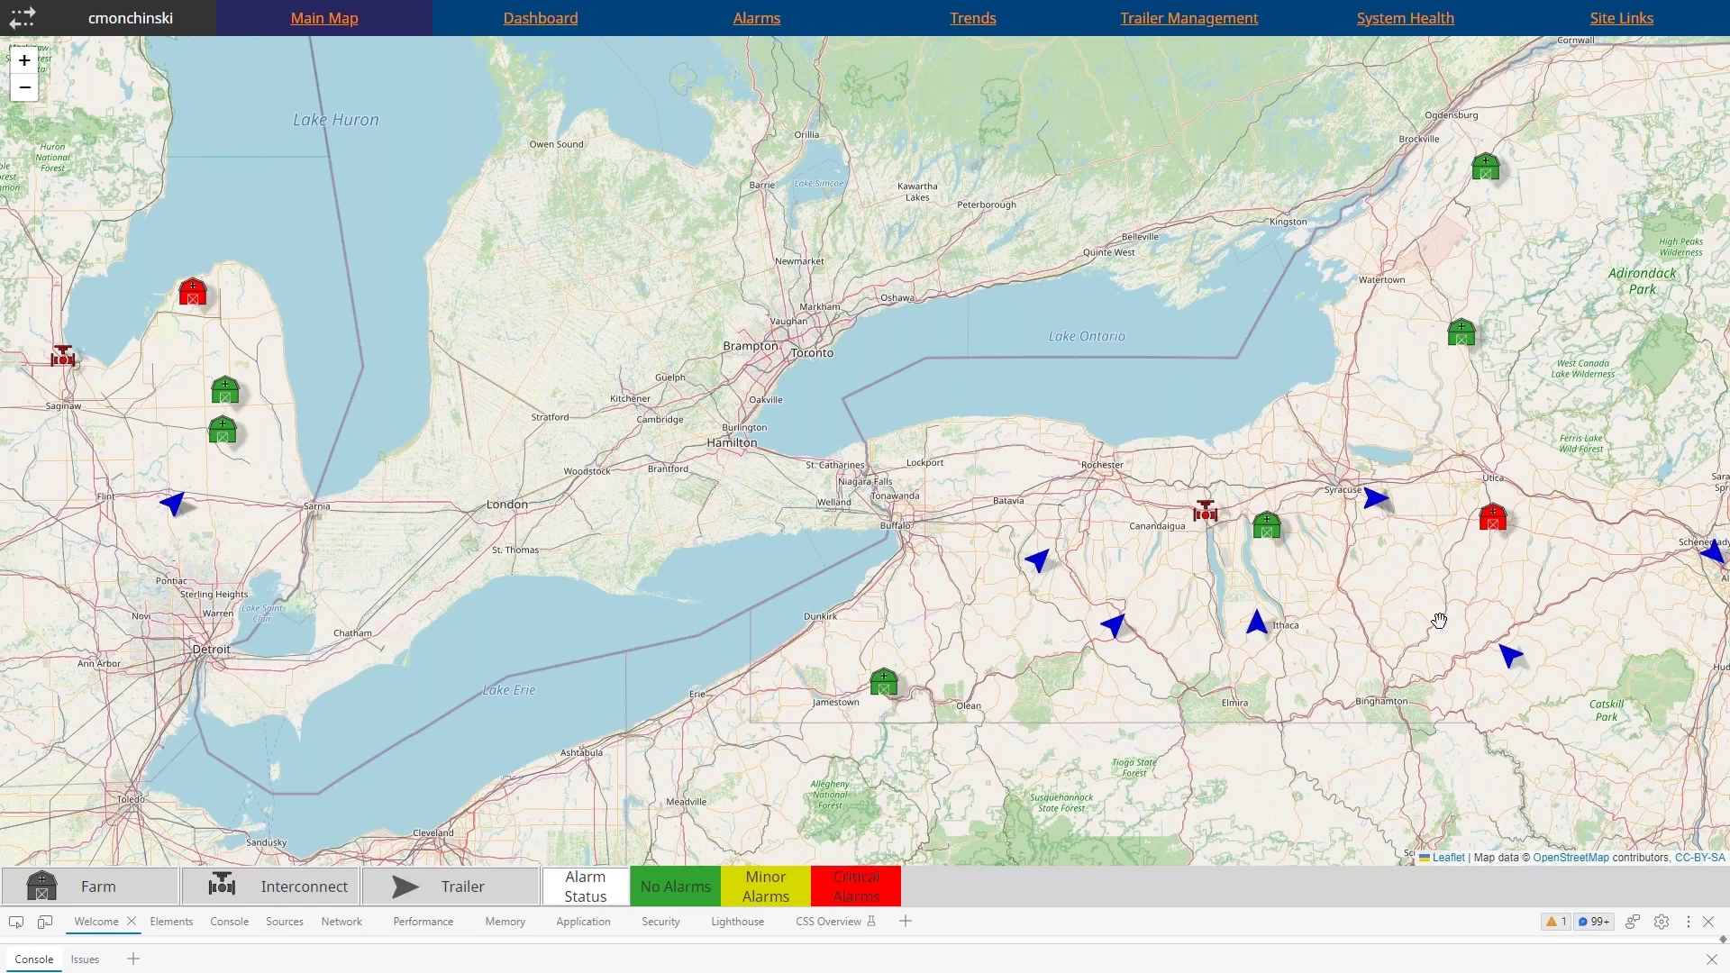
{"action": "scroll", "coordinate": [1439, 620], "scroll_direction": "up", "scroll_amount": 1}
{"action": "scroll", "coordinate": [1436, 618], "scroll_direction": "down", "scroll_amount": 1}
{"action": "mouse_move", "coordinate": [1491, 540]}
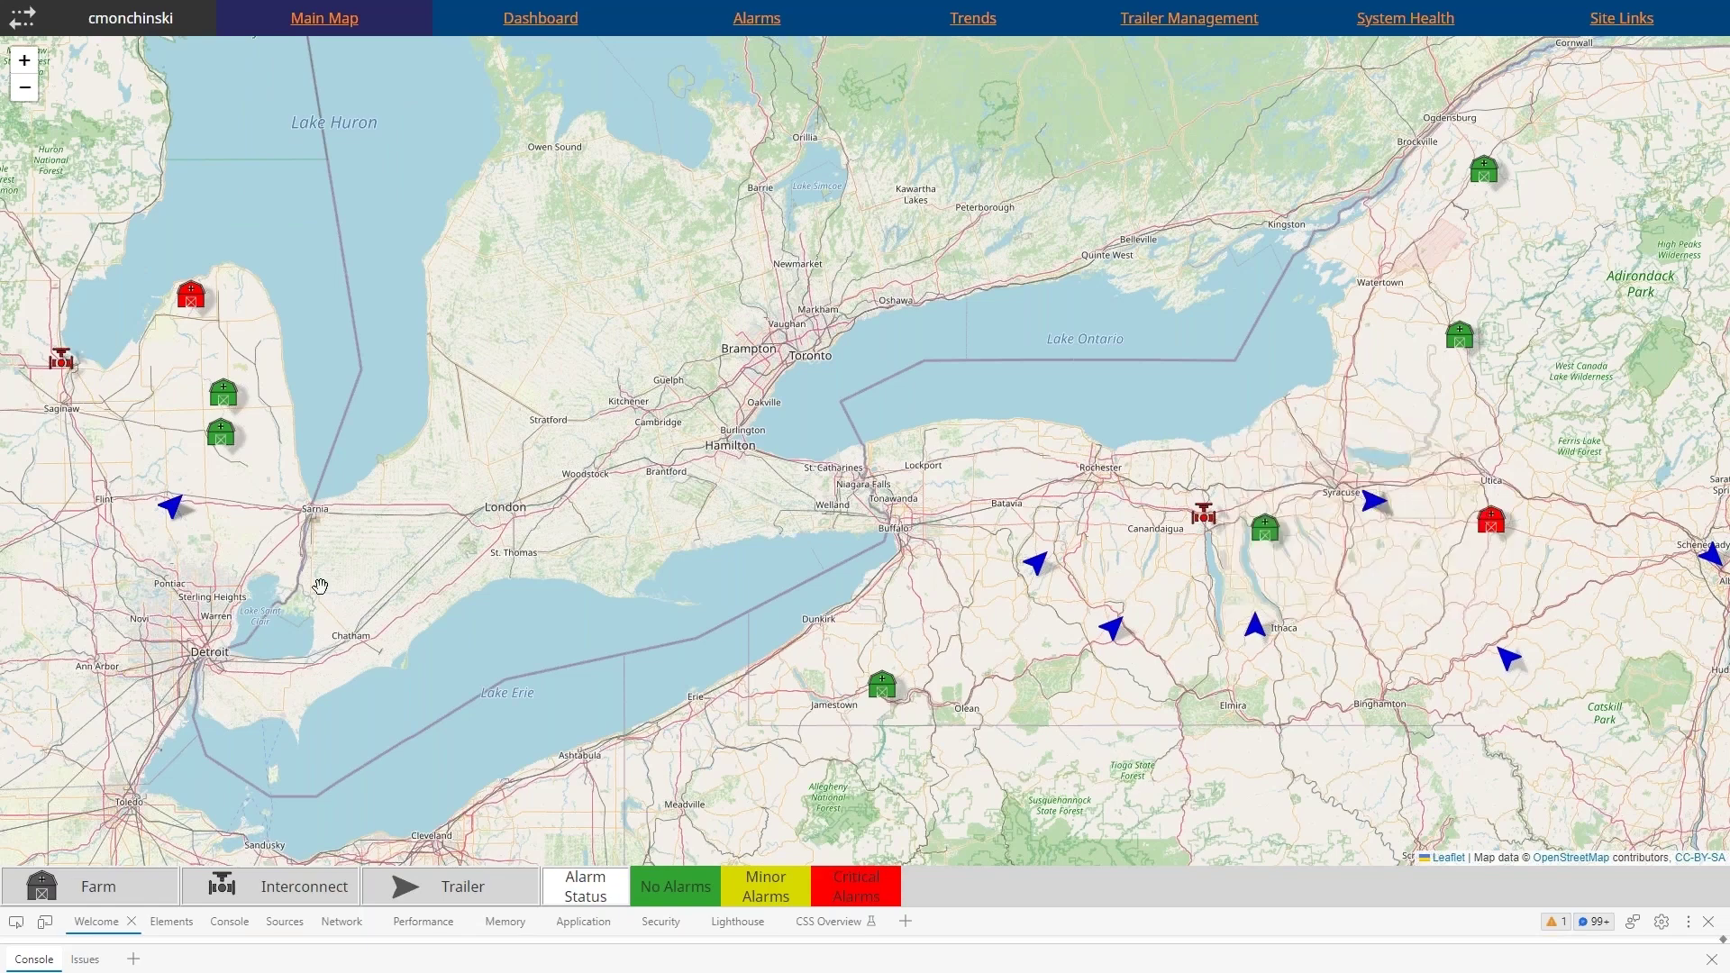
{"action": "mouse_move", "coordinate": [76, 378]}
{"action": "mouse_move", "coordinate": [1576, 4]}
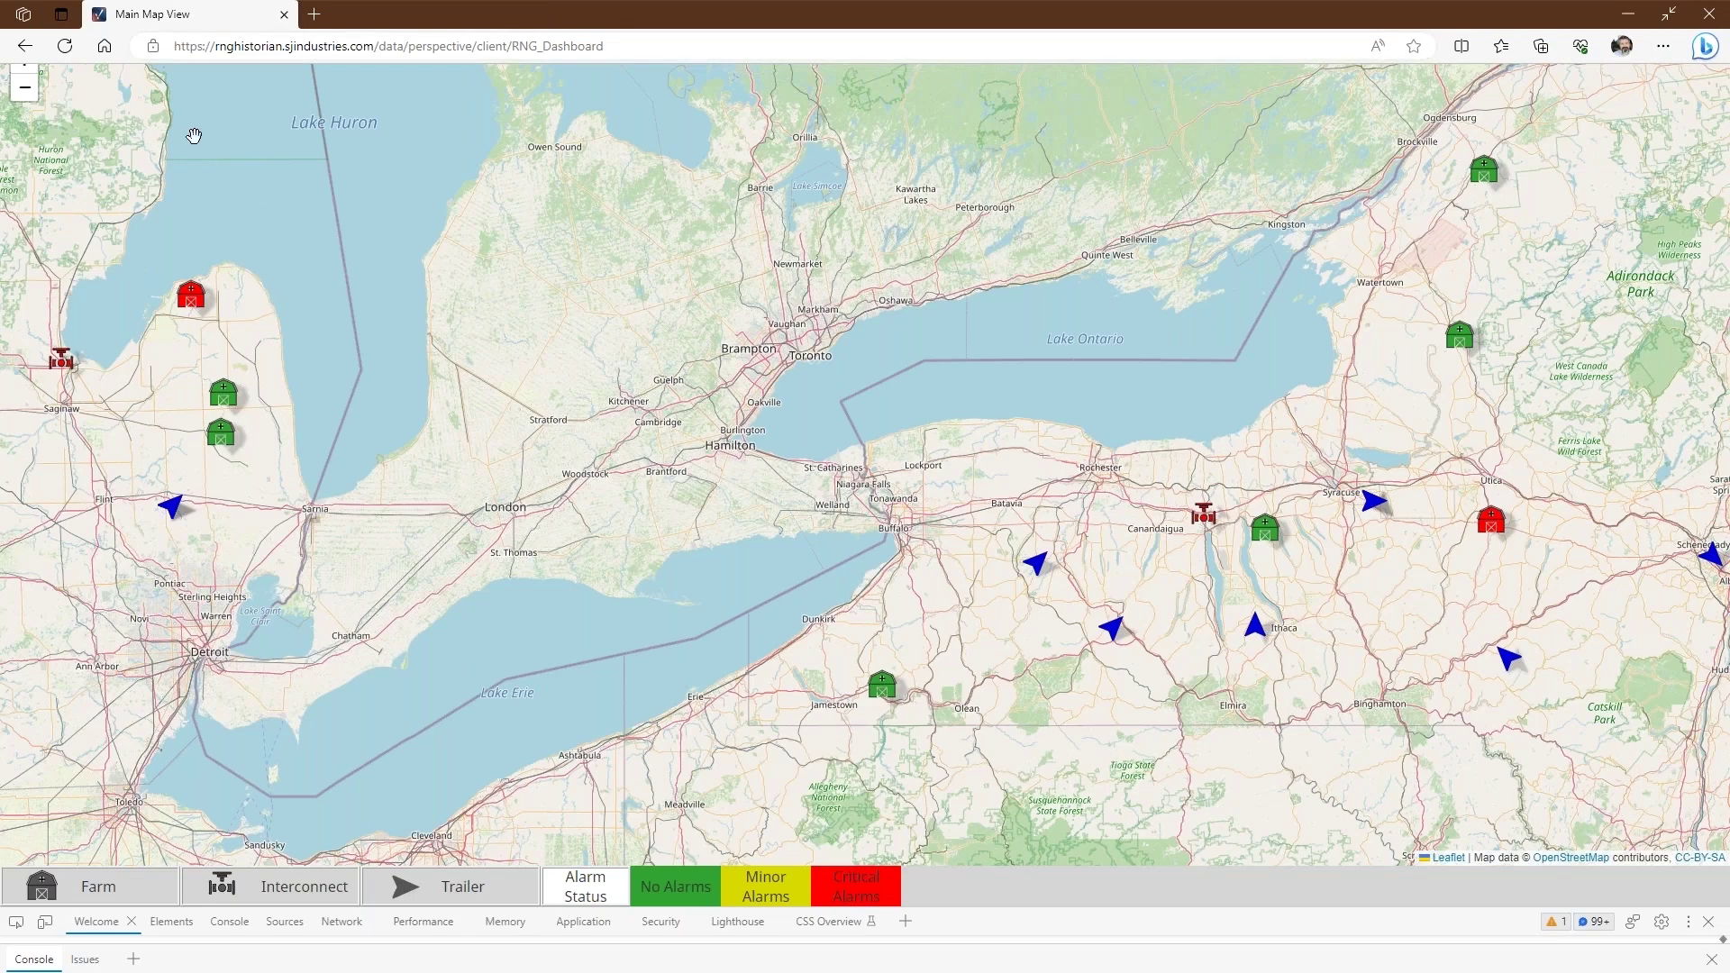
- Zoom the map out, go full screen, and jump to the Adams site from the site tree
{"action": "left_click", "coordinate": [25, 87]}
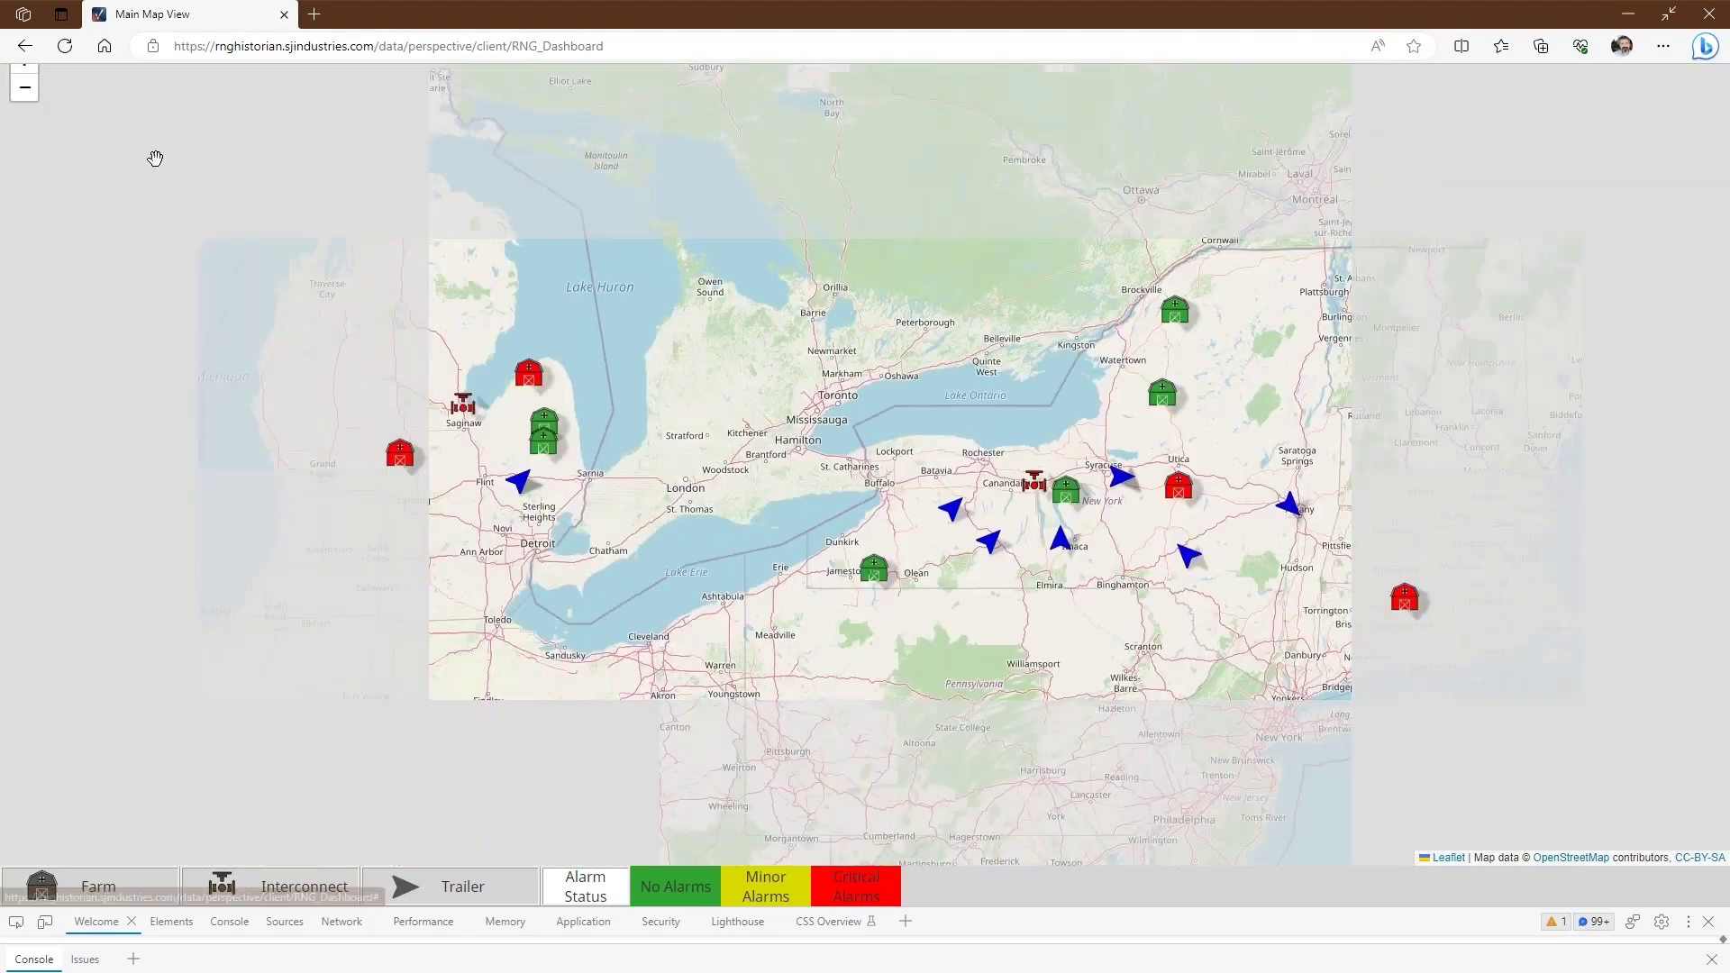
{"action": "key", "text": "F11"}
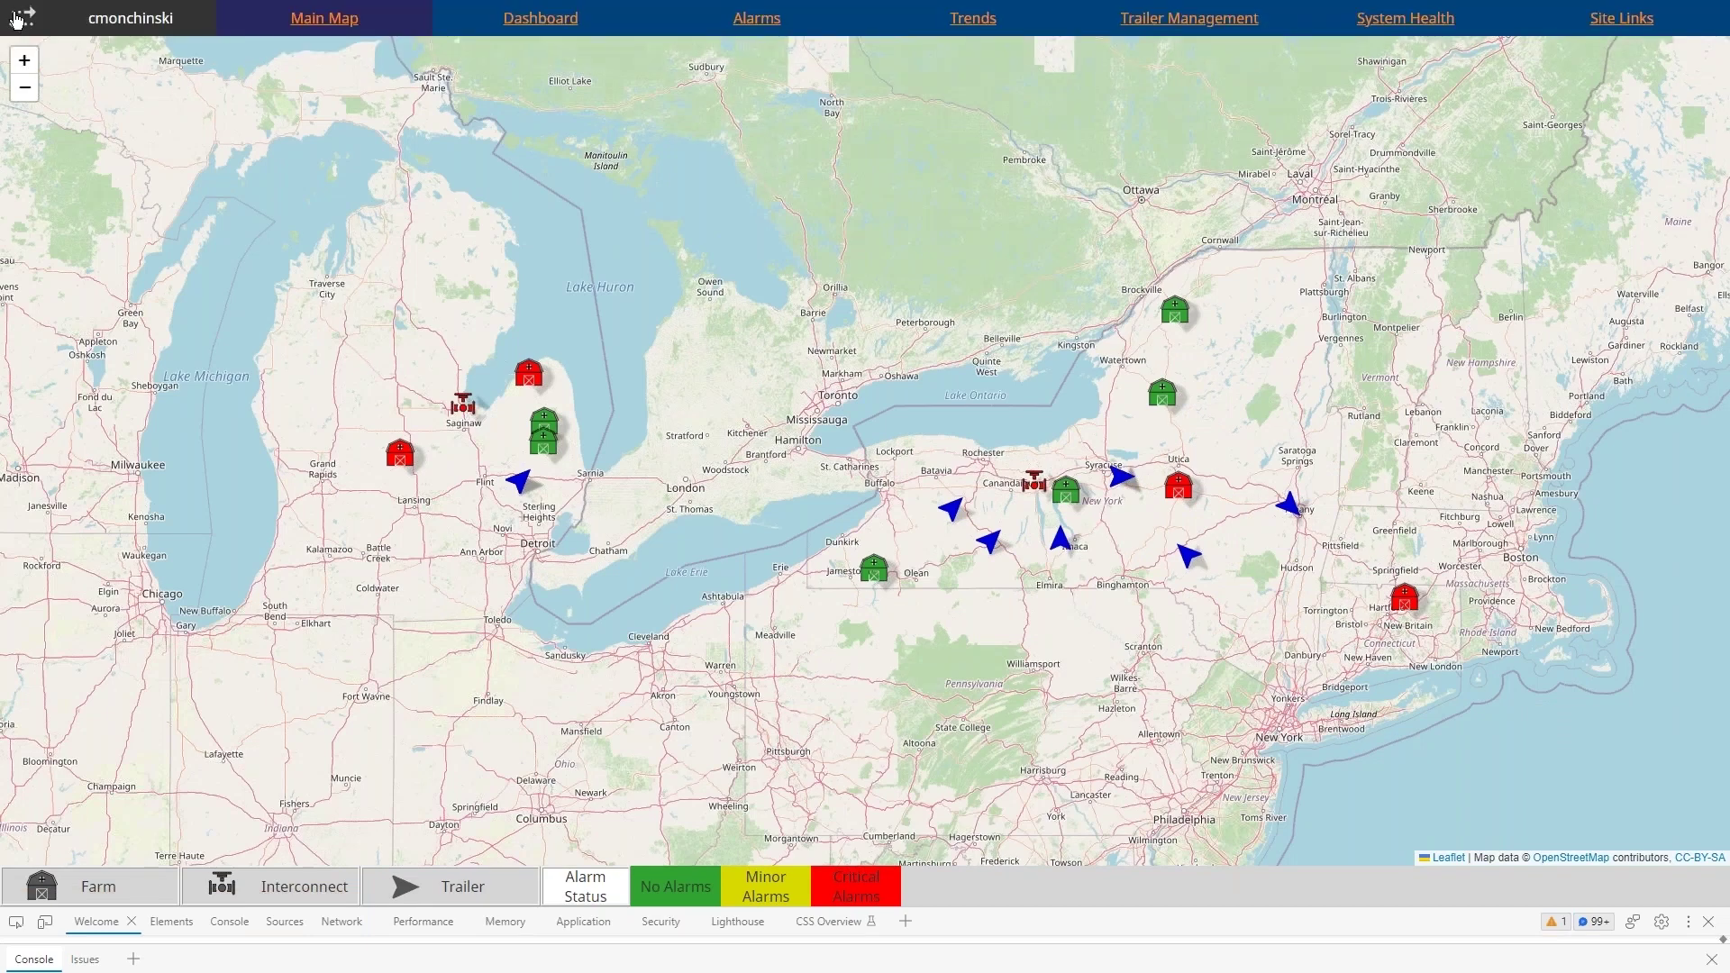
{"action": "left_click", "coordinate": [22, 19]}
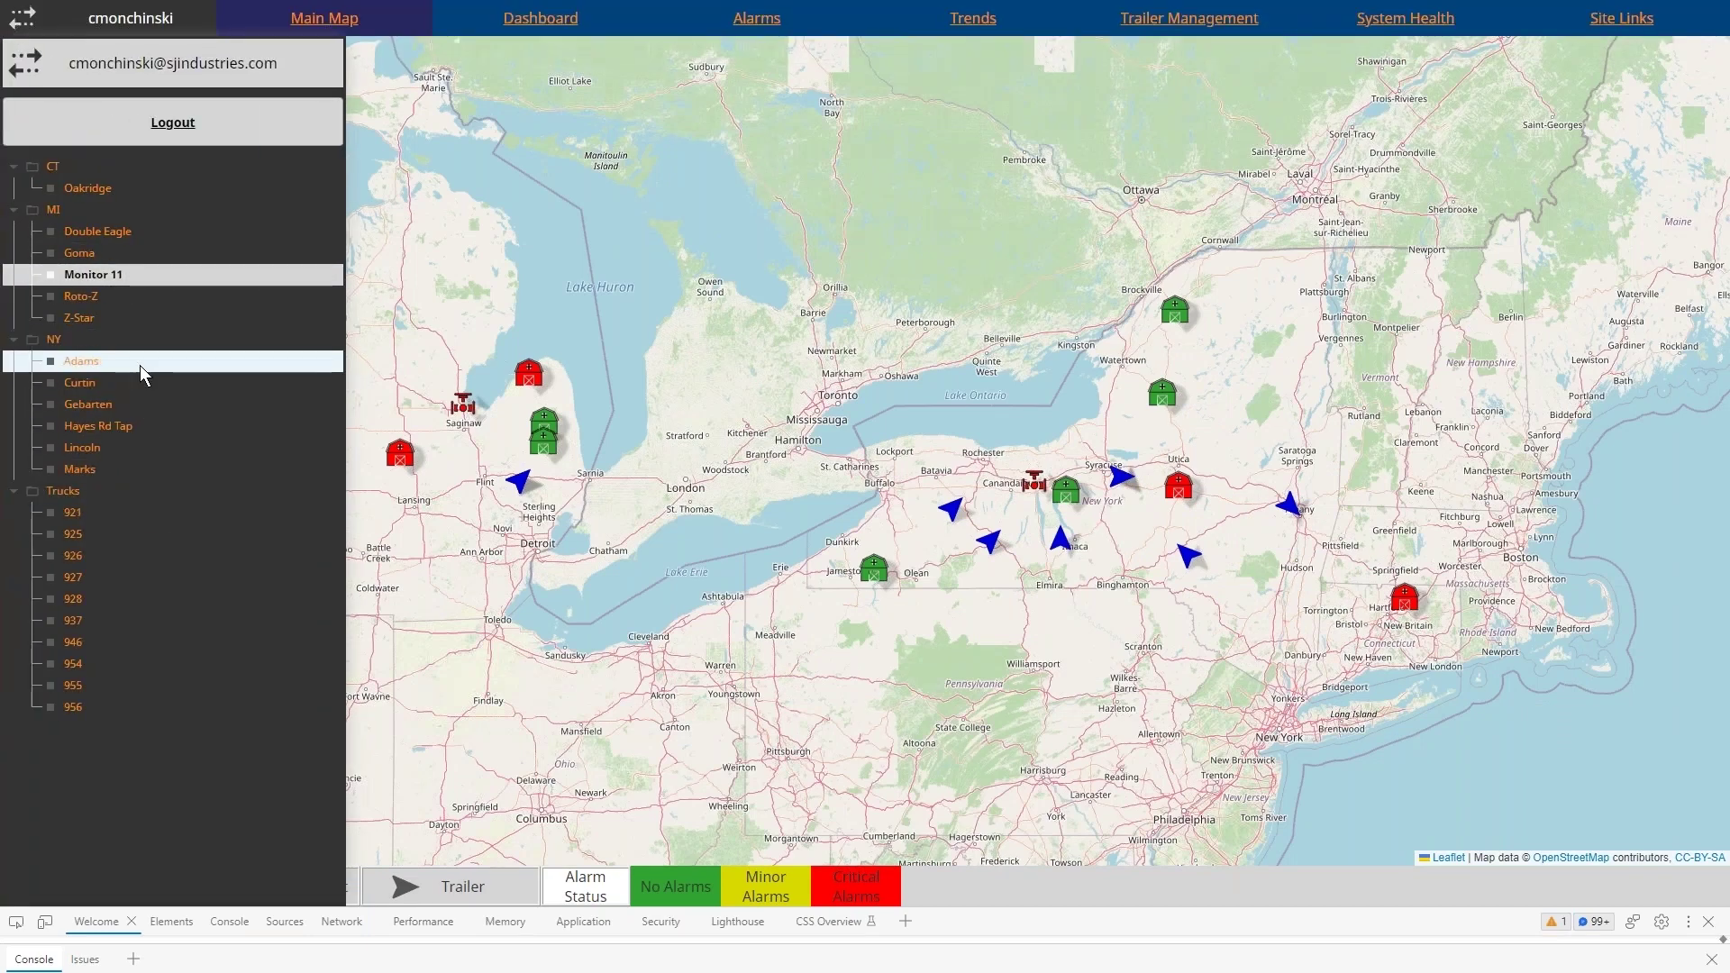
{"action": "left_click", "coordinate": [139, 366]}
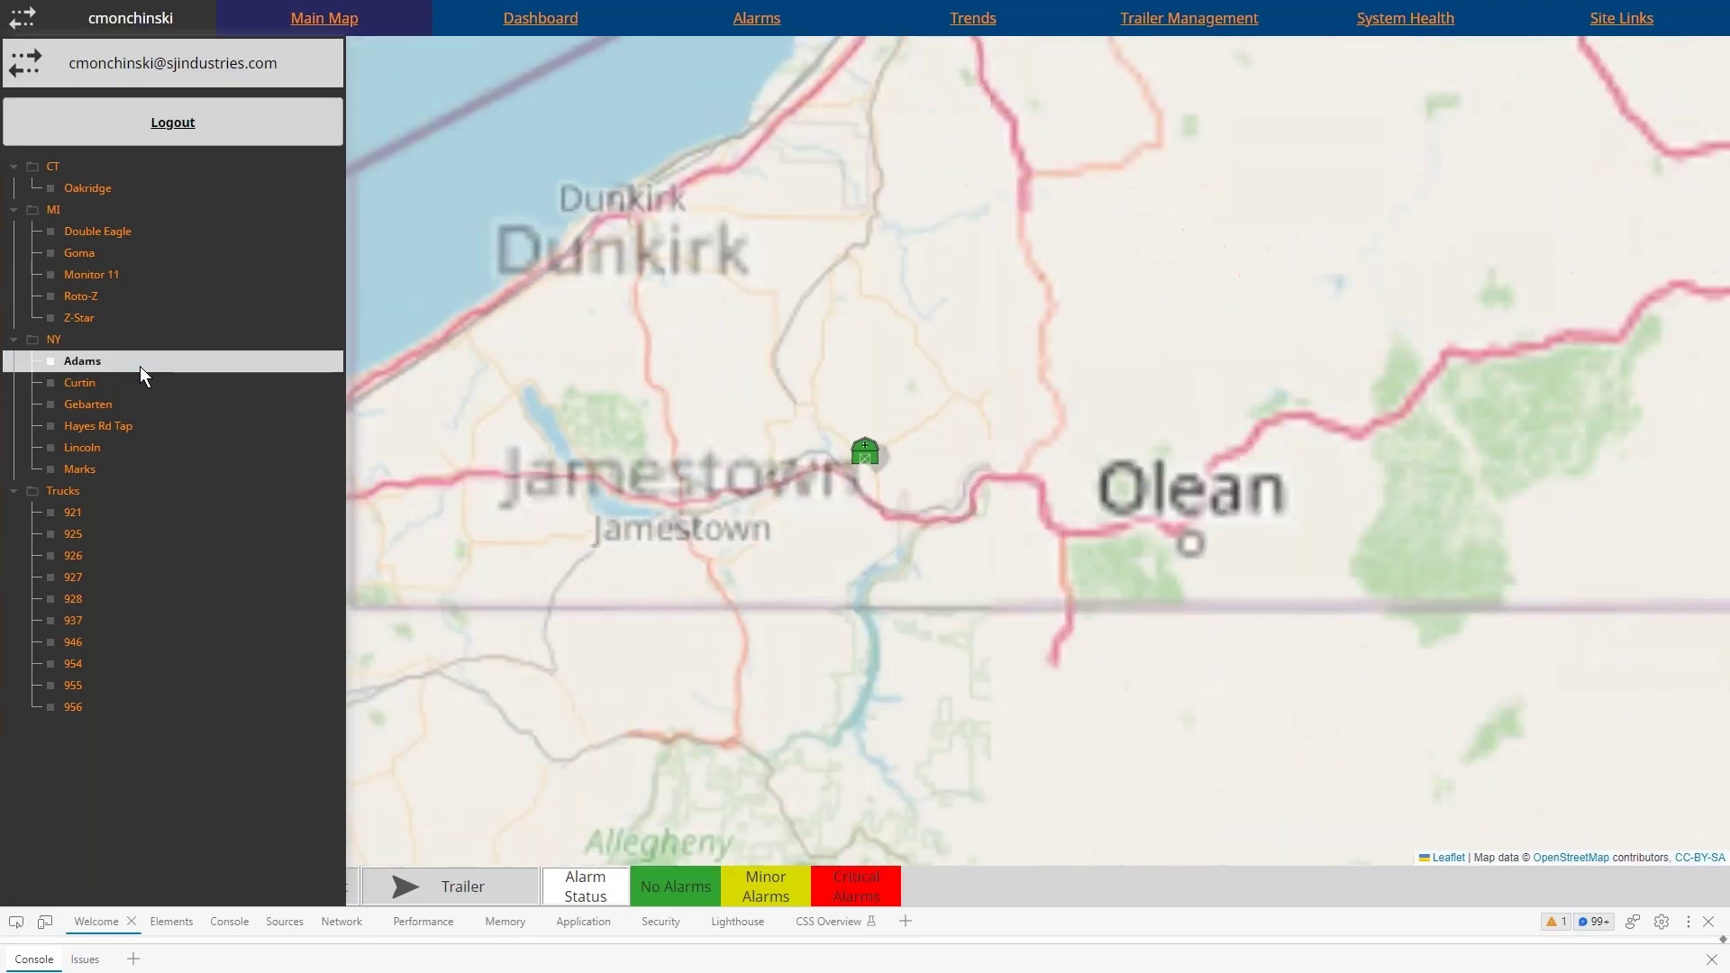
- Switch to the Dashboard view and collapse the account panel to show the Curtin site panels
{"action": "mouse_move", "coordinate": [865, 453]}
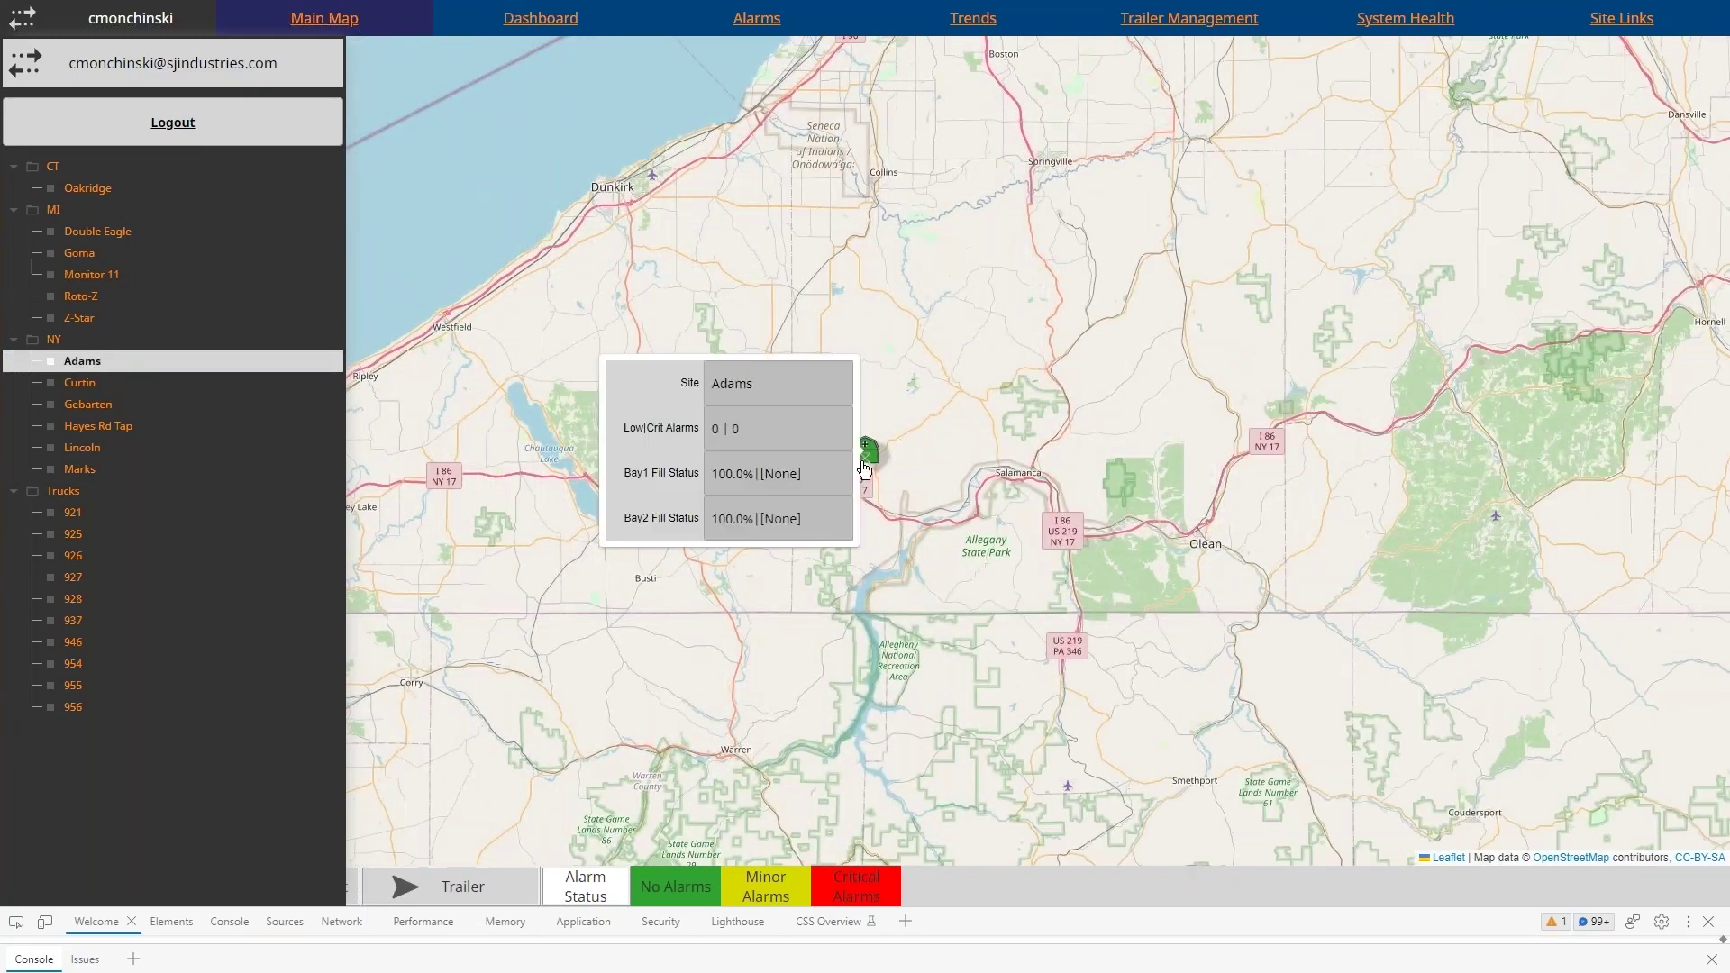
{"action": "left_click", "coordinate": [567, 22]}
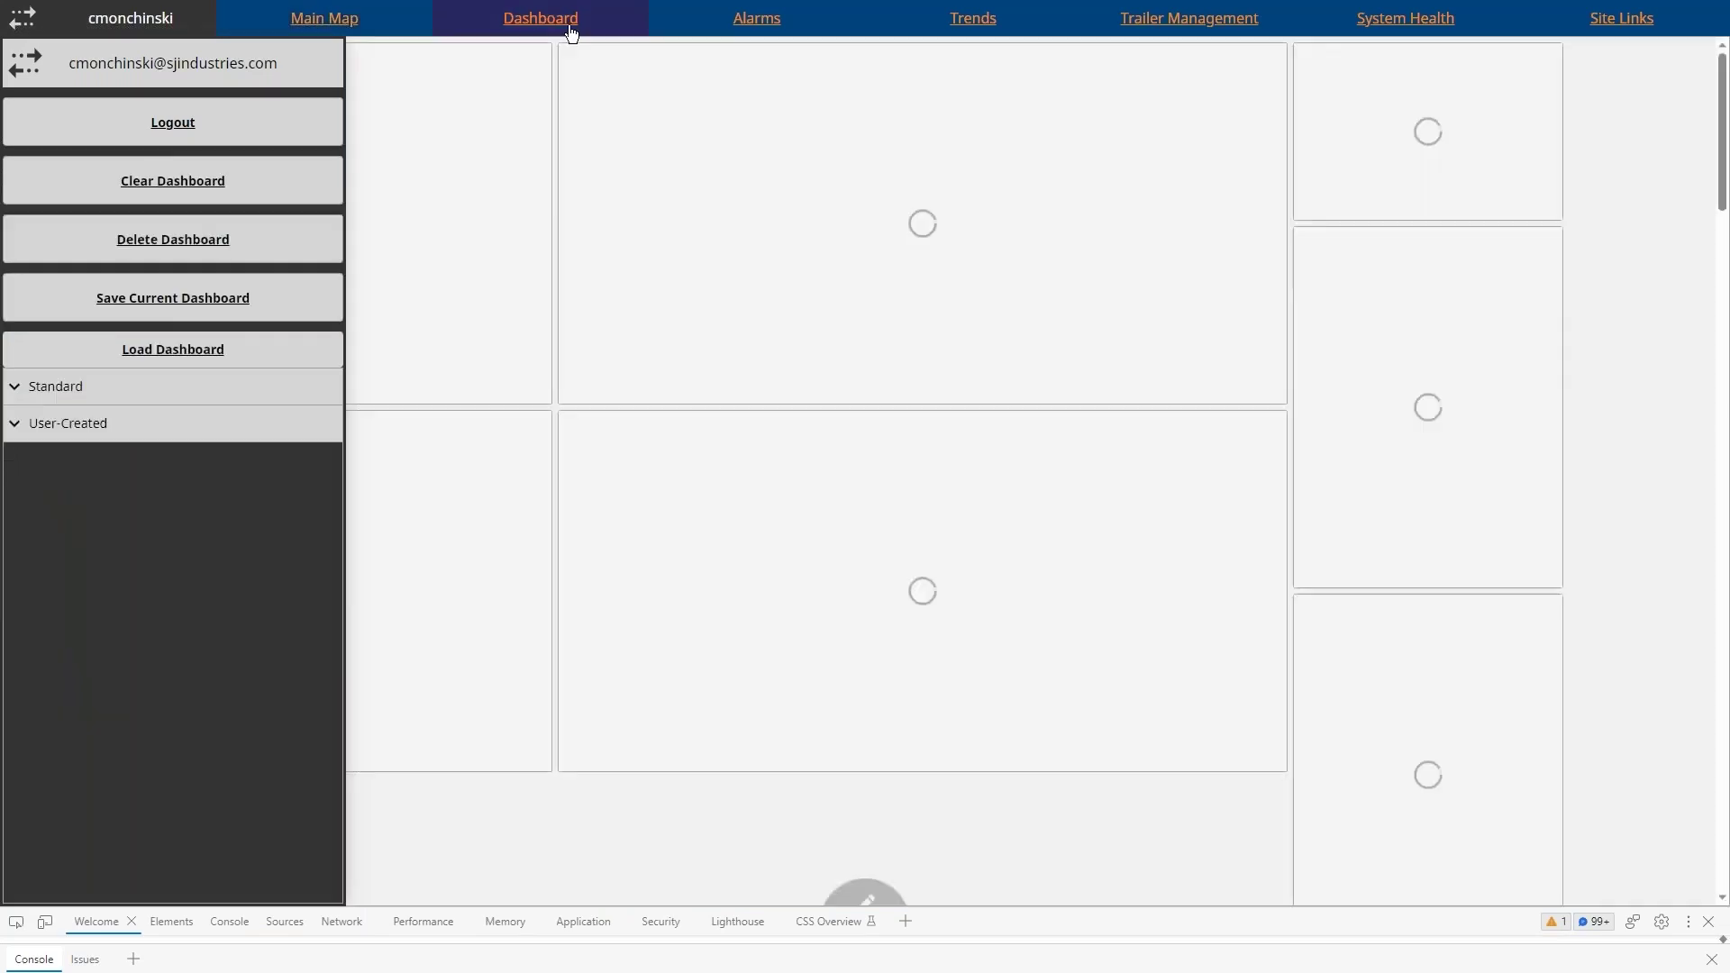
{"action": "left_click", "coordinate": [27, 64]}
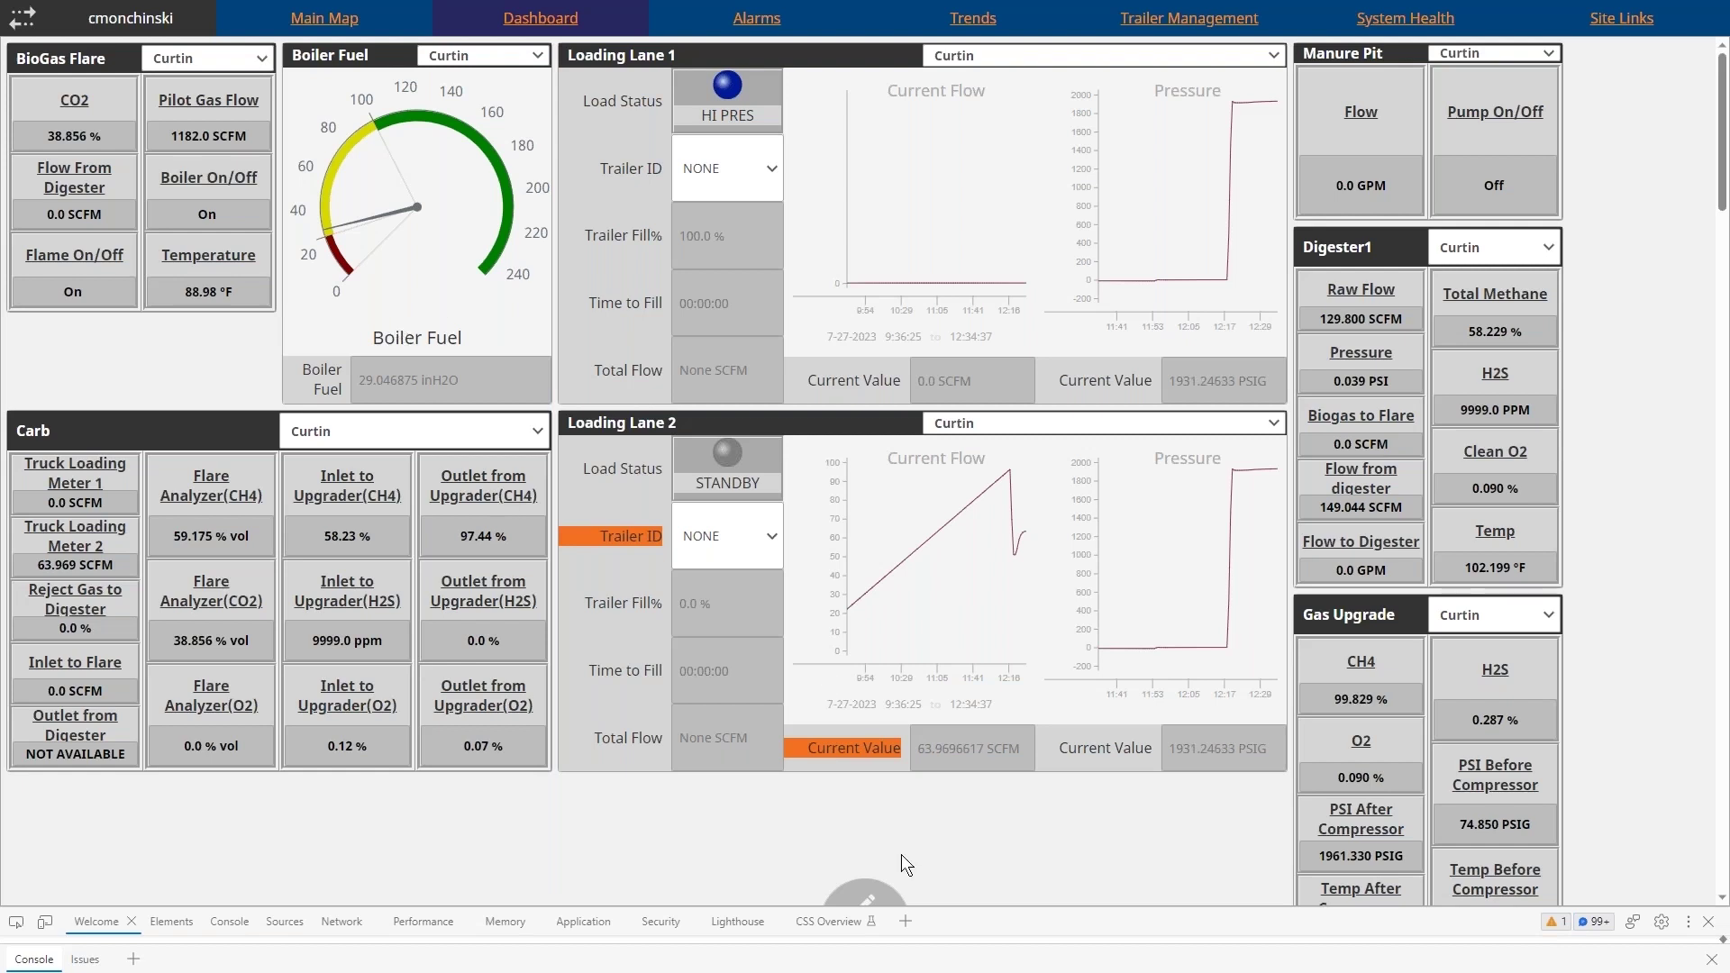
- Add a new Carb widget to the dashboard in edit mode, then exit editing
{"action": "left_click", "coordinate": [864, 889]}
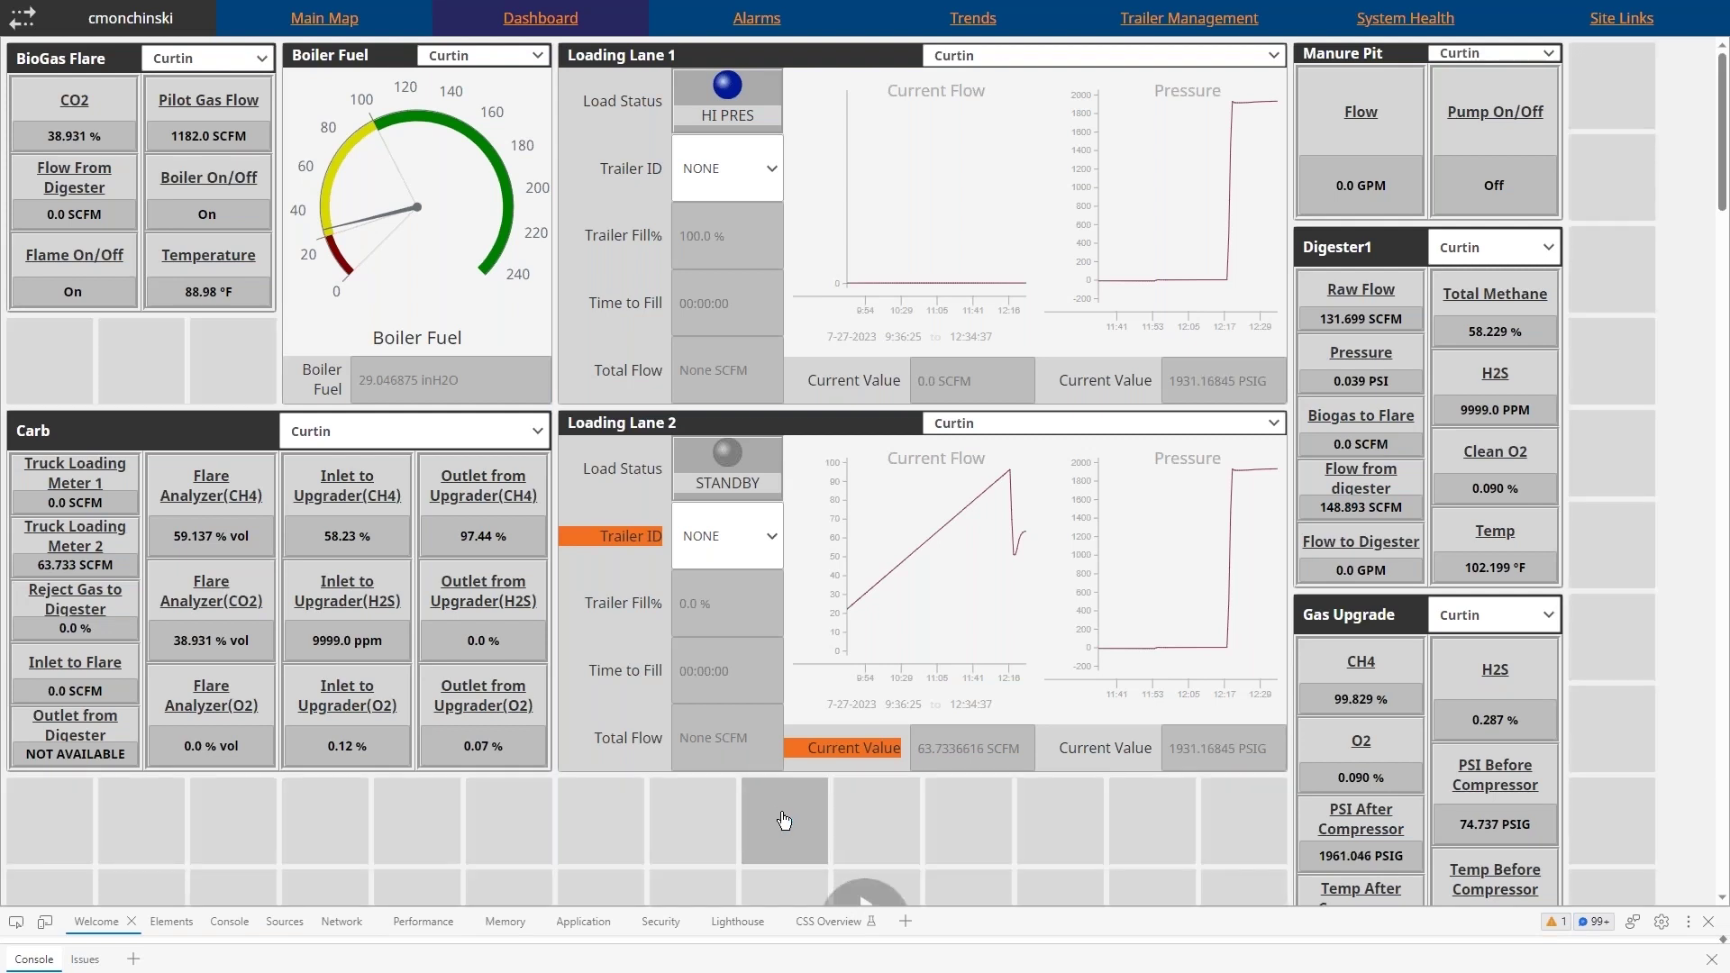
{"action": "left_click", "coordinate": [784, 820]}
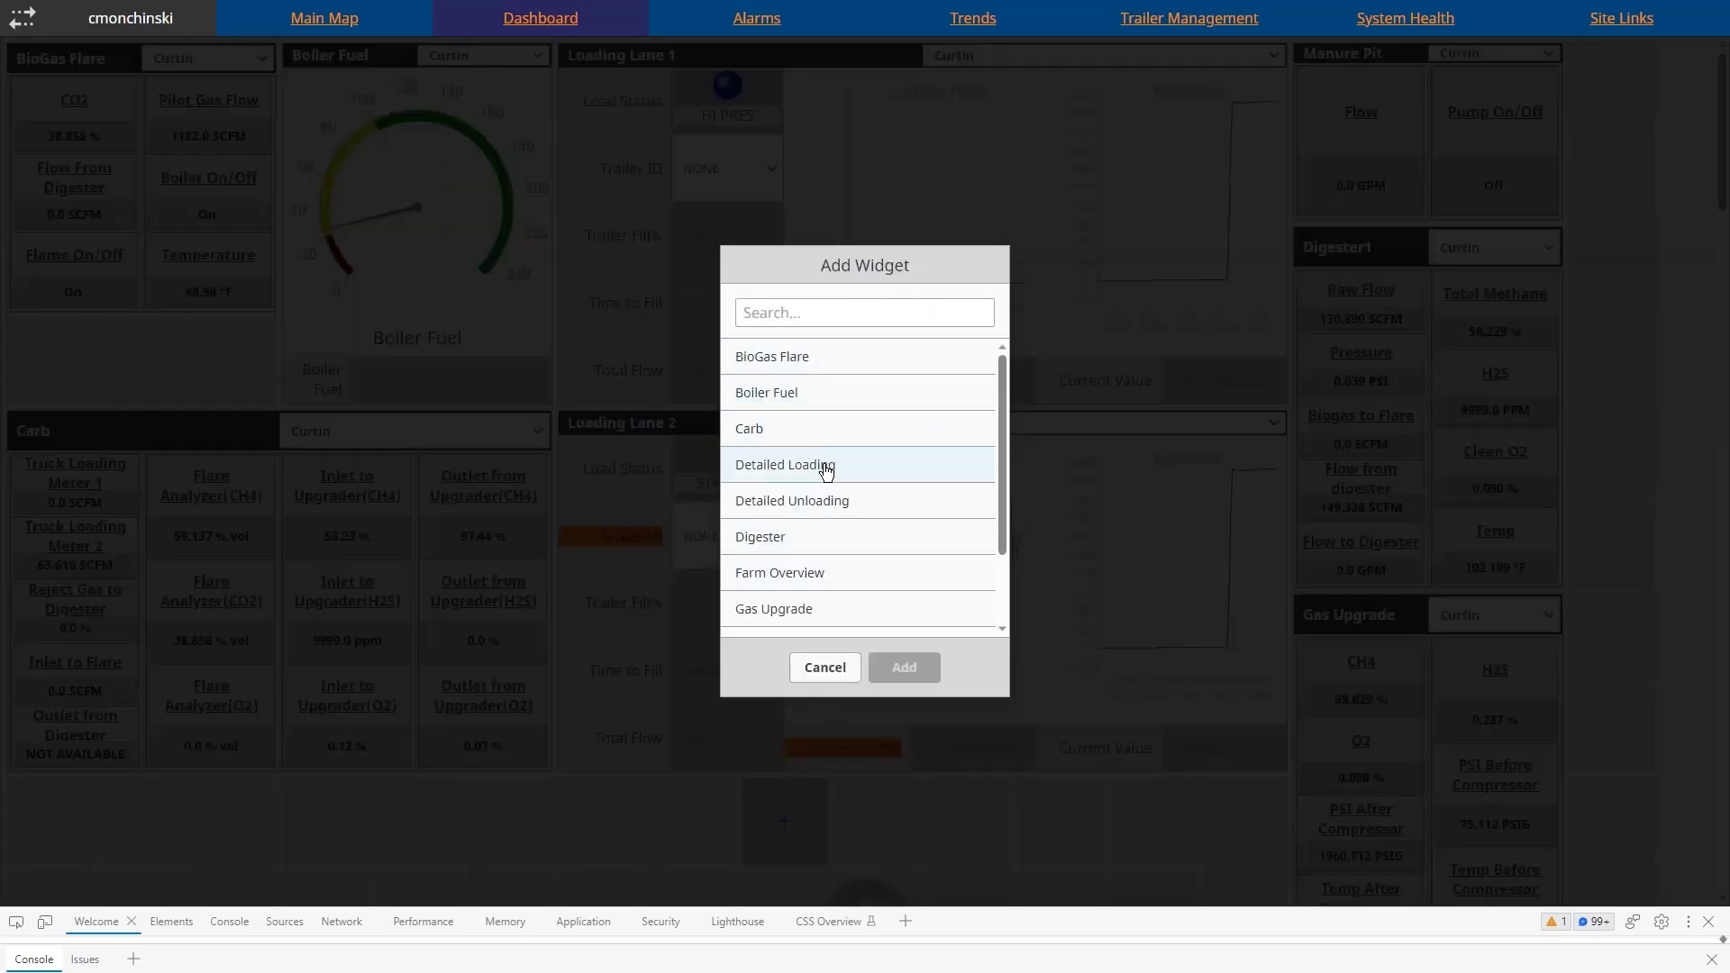
{"action": "left_click", "coordinate": [828, 443]}
{"action": "left_click", "coordinate": [912, 670]}
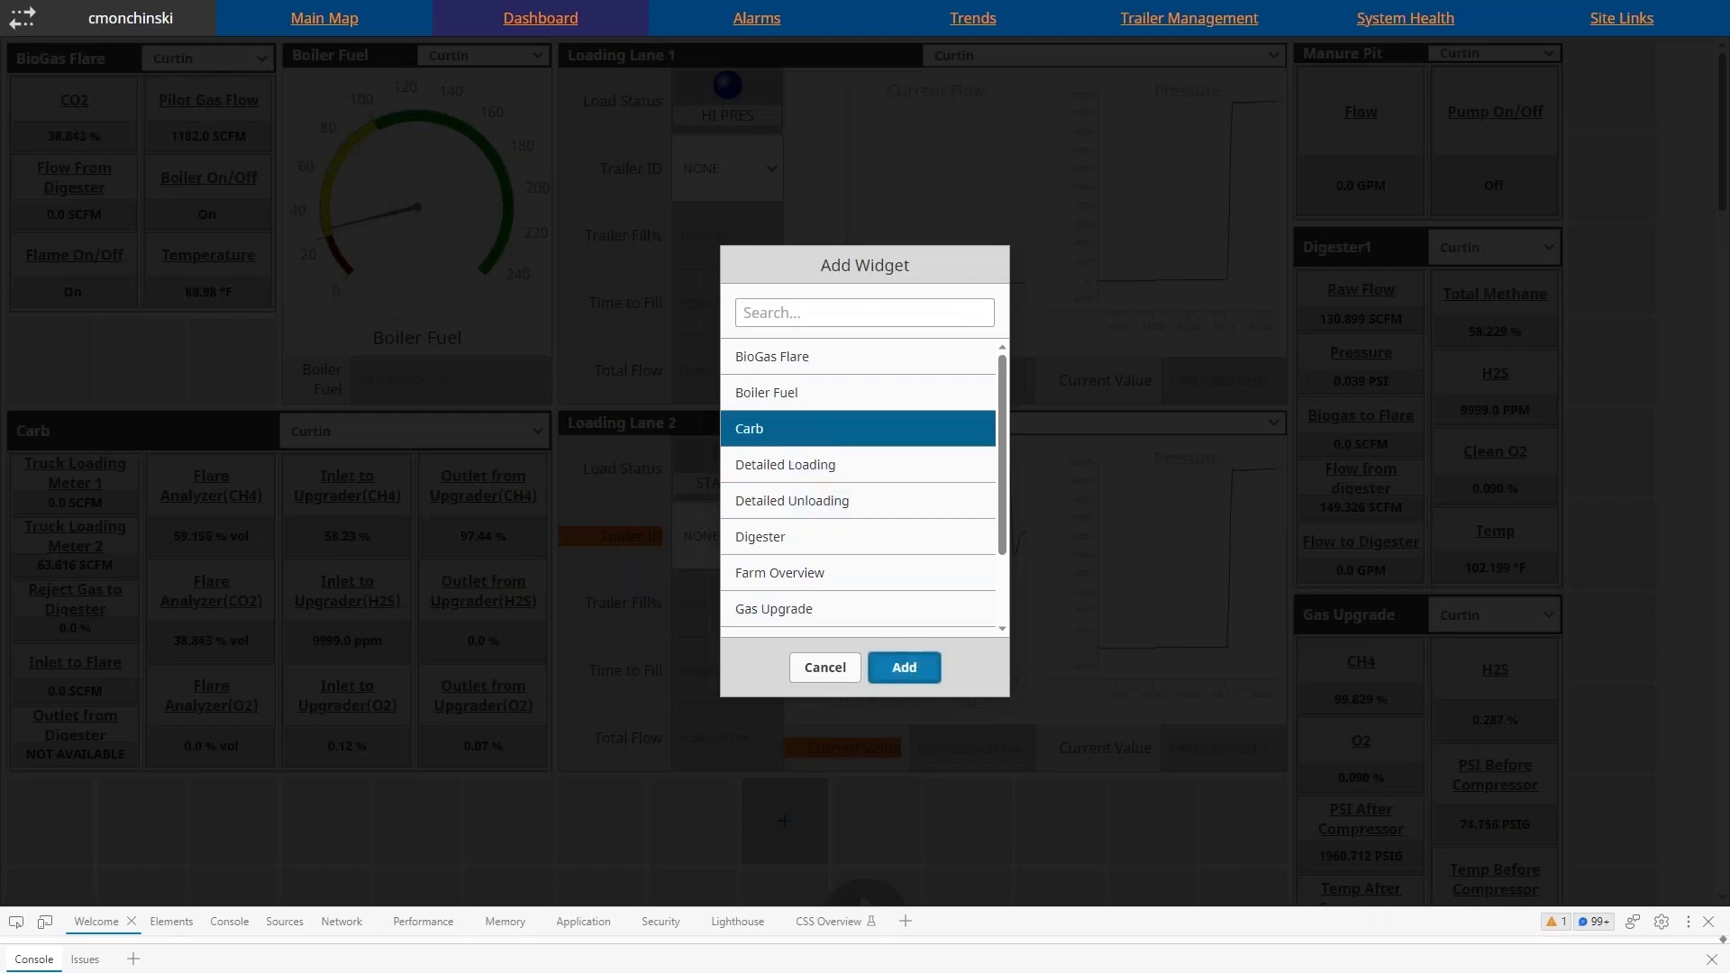
{"action": "left_click", "coordinate": [863, 892]}
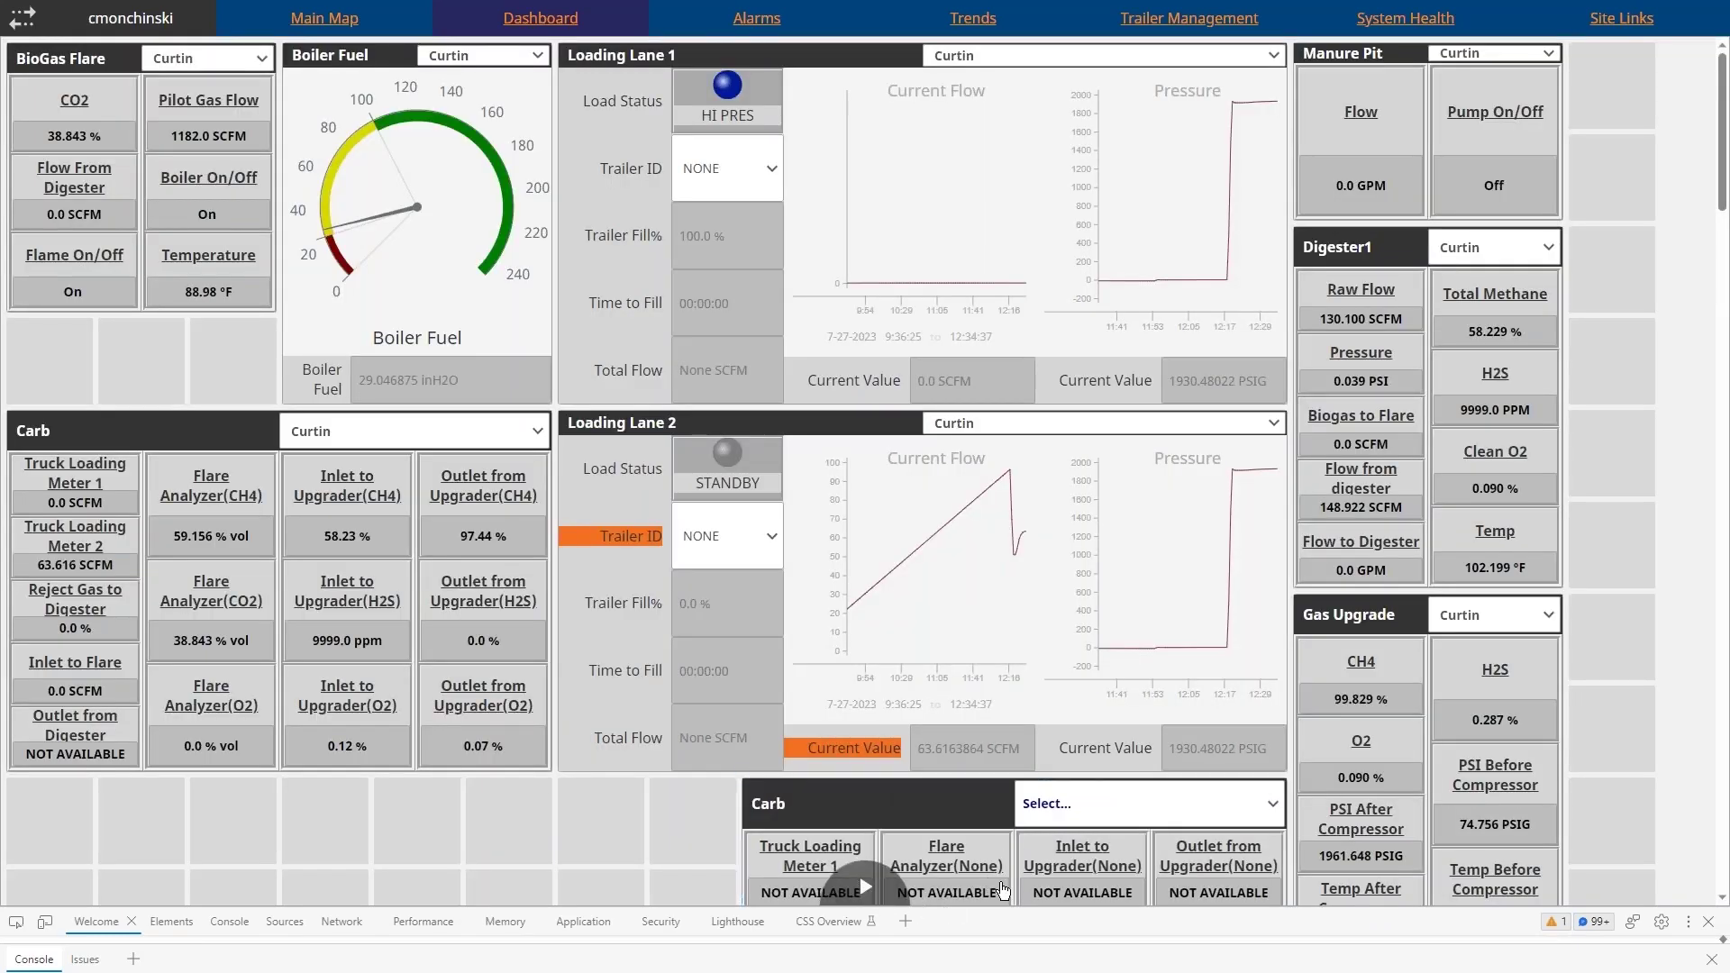
- Set the new Carb widget's site to Goma
{"action": "left_click", "coordinate": [1114, 824]}
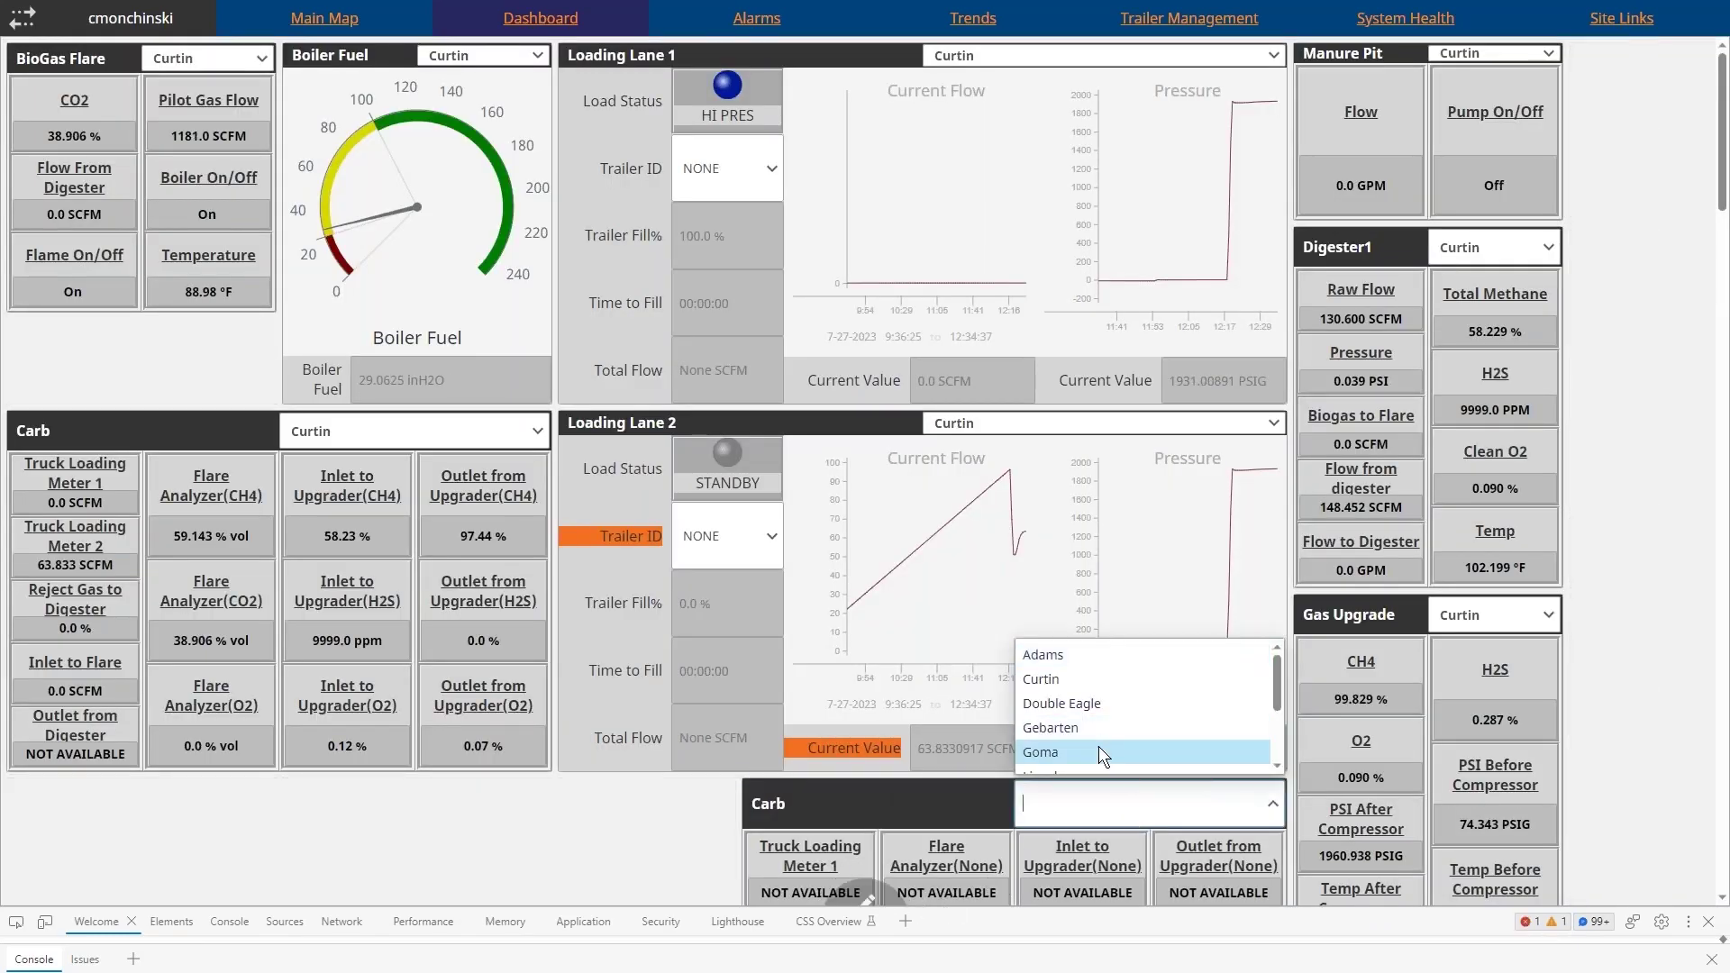
{"action": "left_click", "coordinate": [1100, 757]}
{"action": "scroll", "coordinate": [1028, 843], "scroll_direction": "down", "scroll_amount": 3}
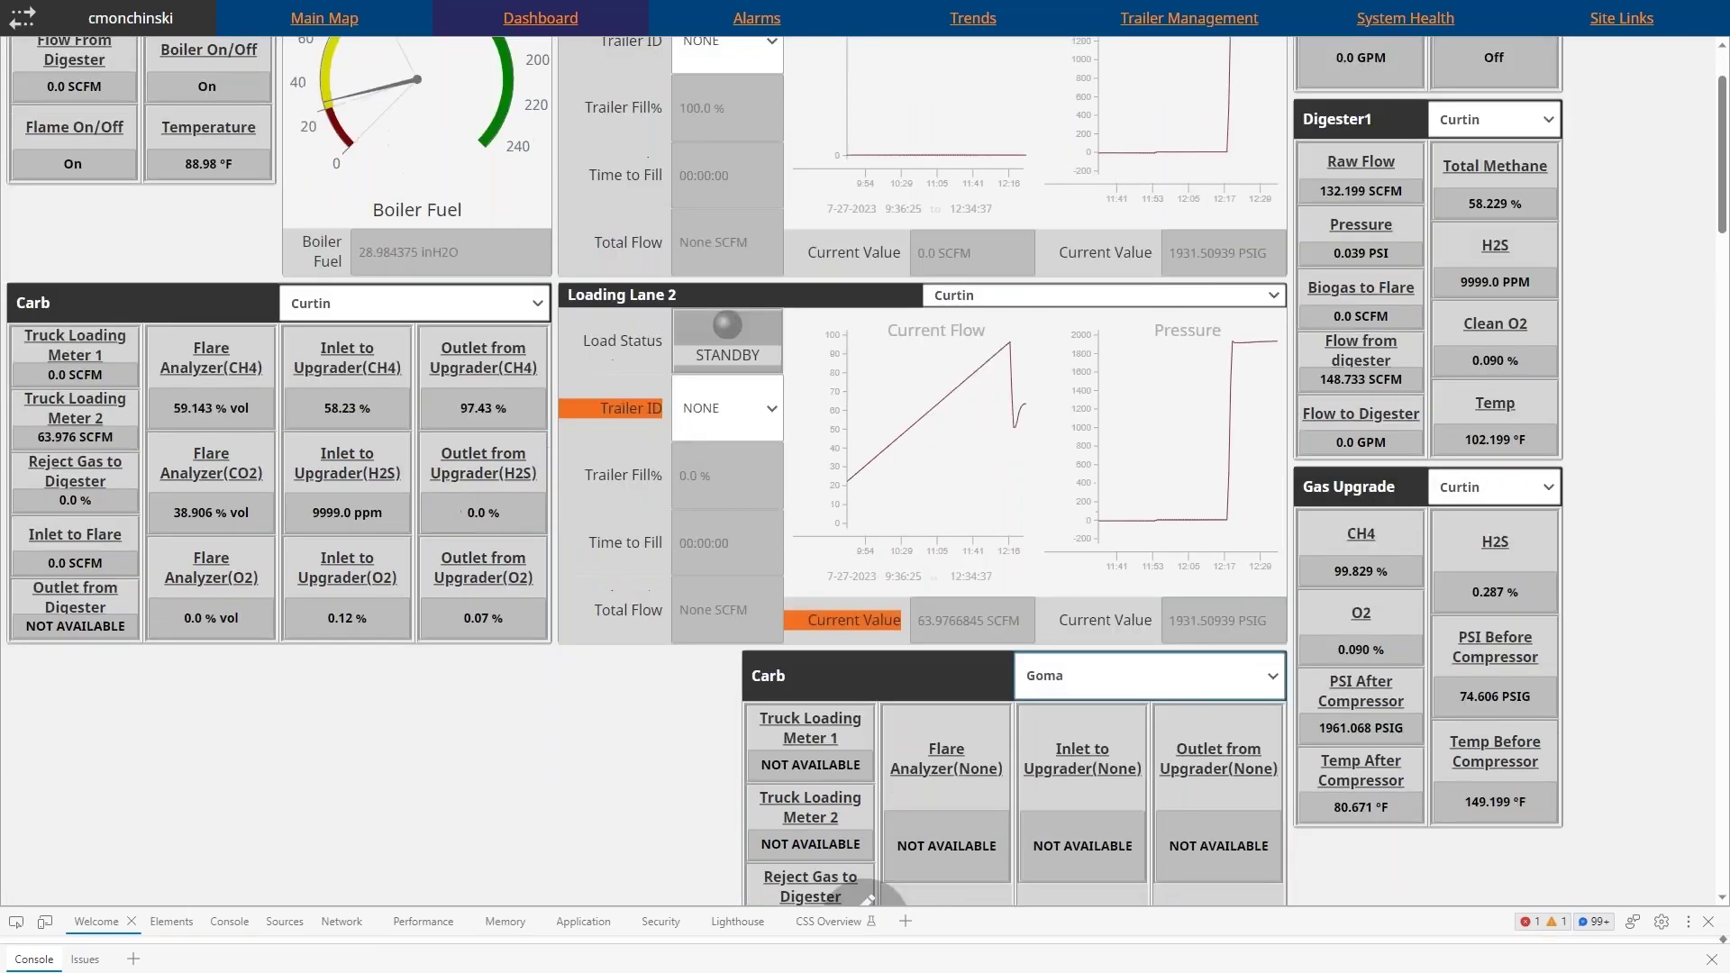
{"action": "scroll", "coordinate": [1075, 801], "scroll_direction": "up", "scroll_amount": 3}
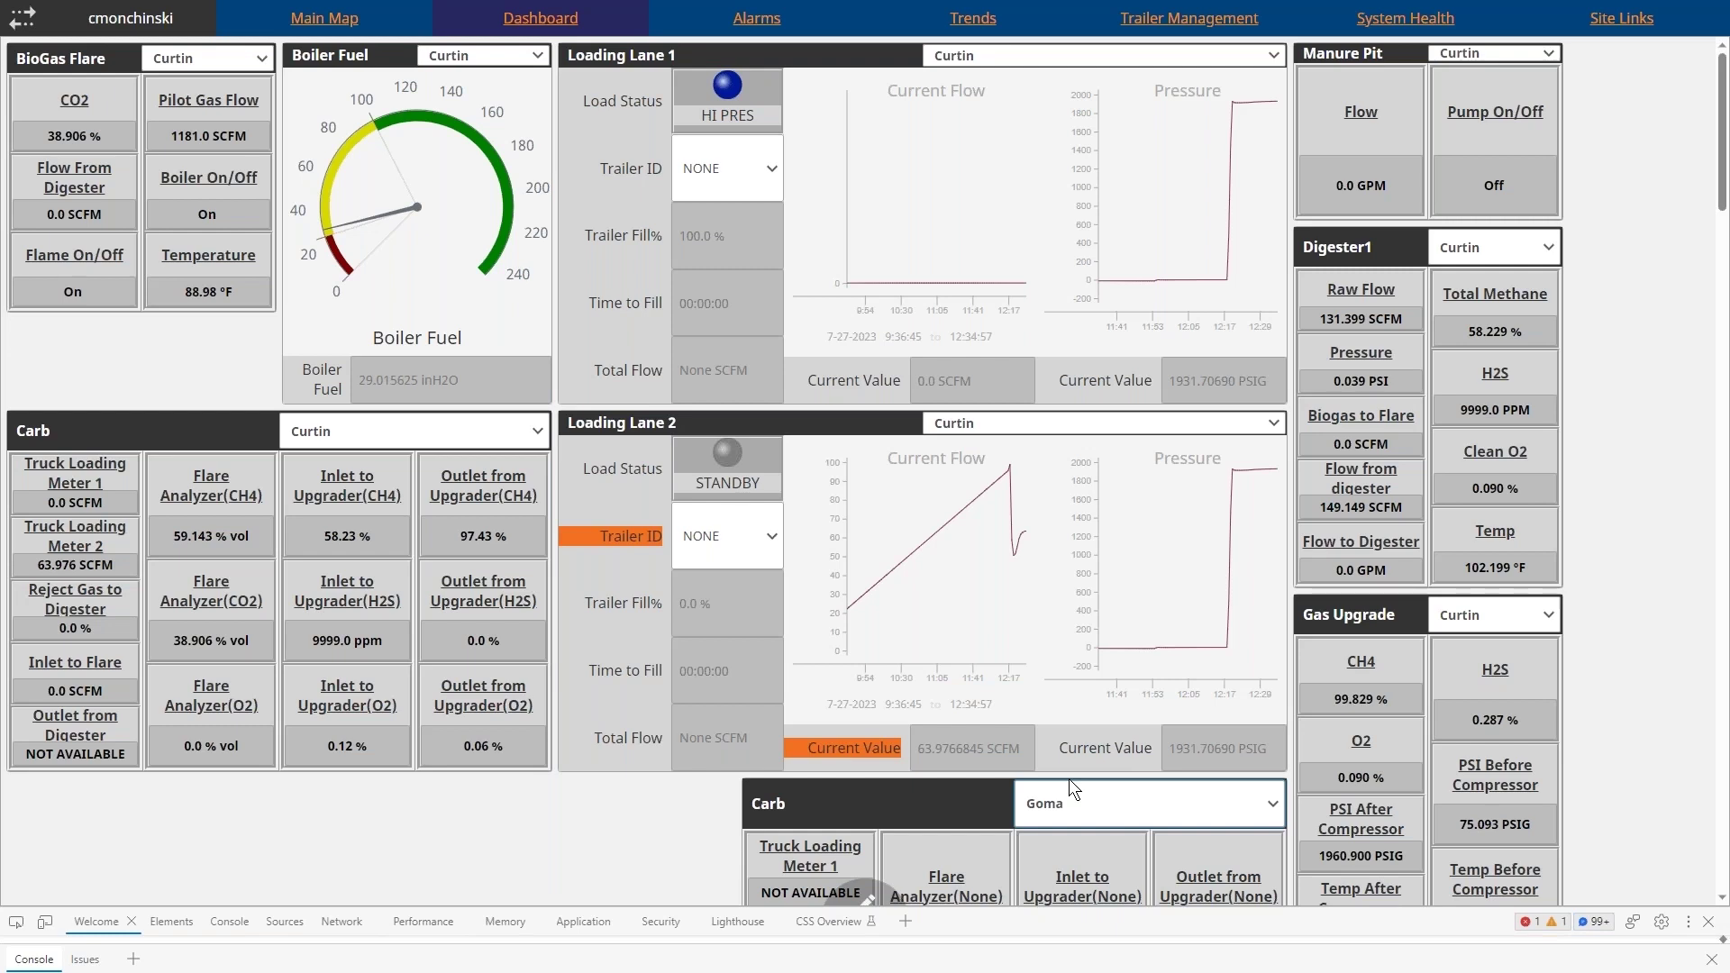
{"action": "mouse_move", "coordinate": [1111, 559]}
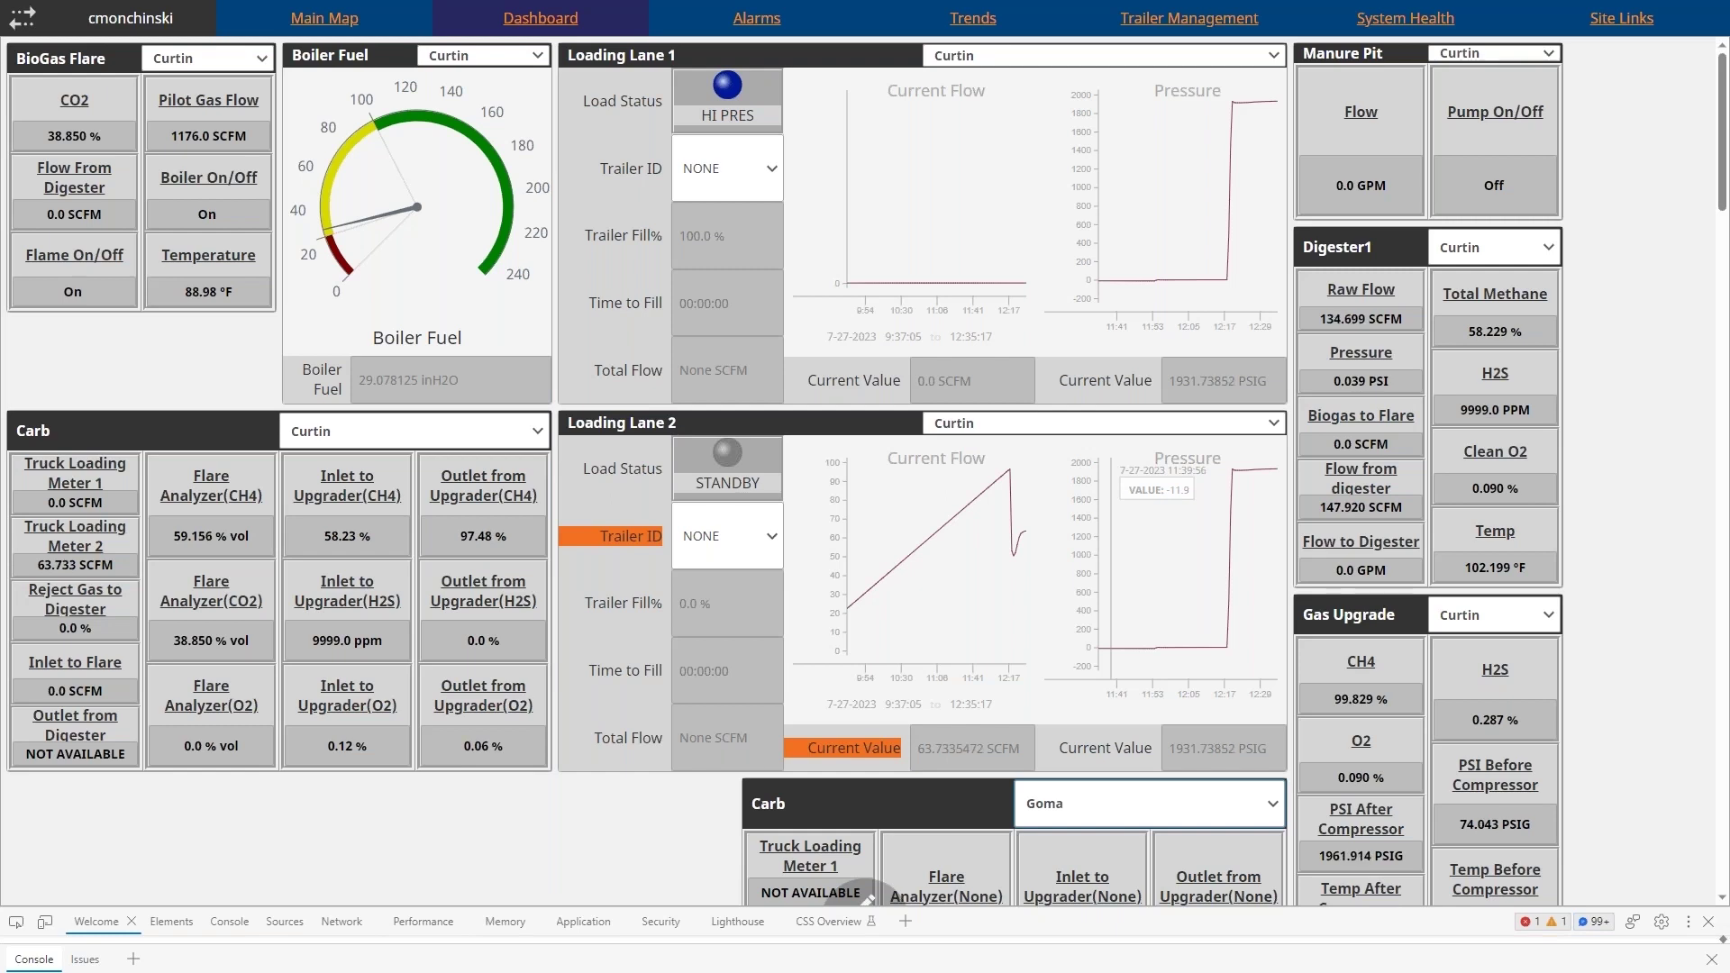
{"action": "left_click", "coordinate": [16, 27]}
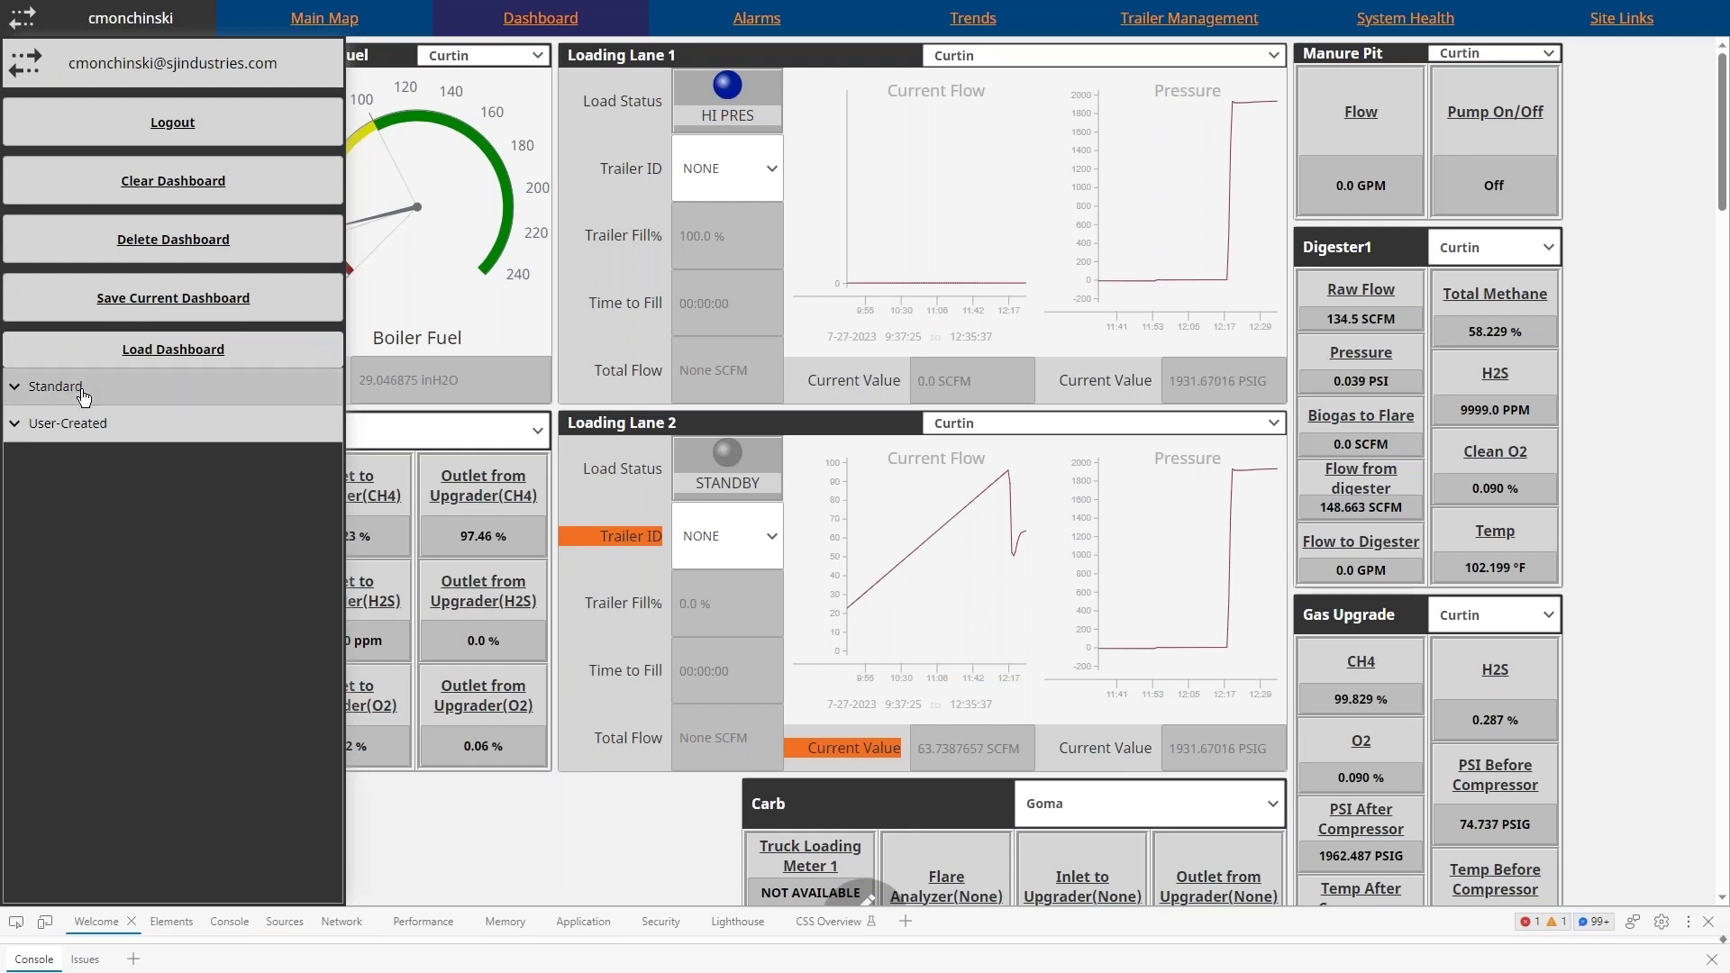
{"action": "left_click", "coordinate": [177, 303]}
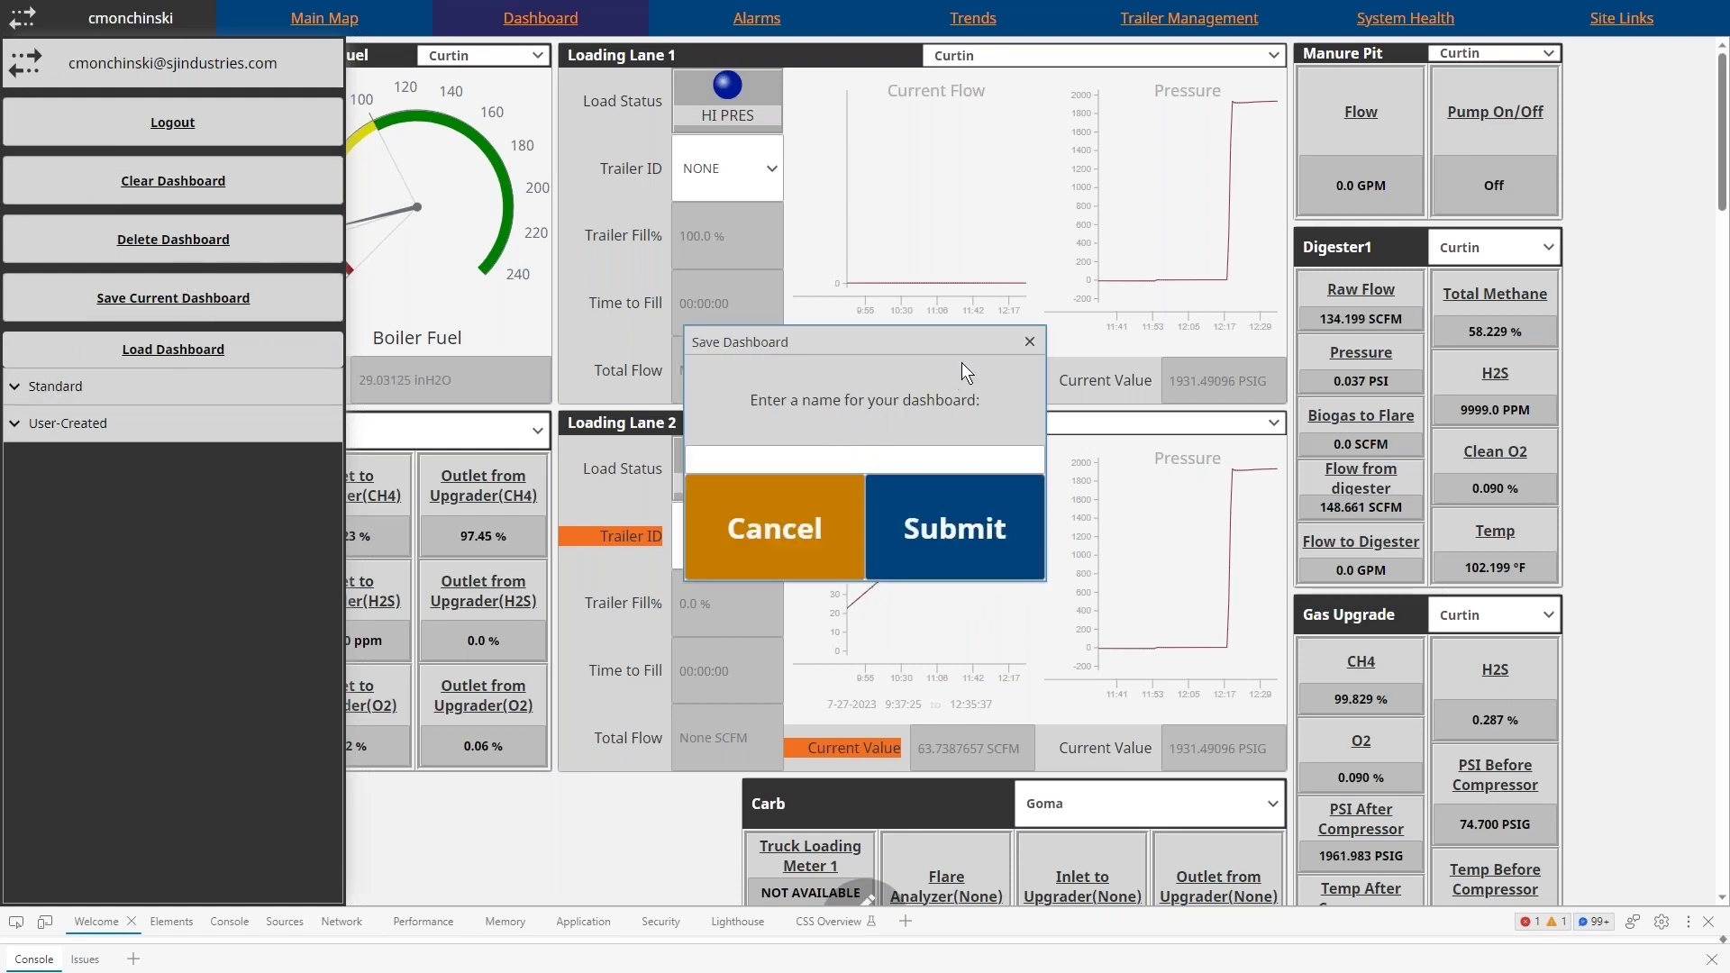
{"action": "left_click", "coordinate": [1029, 345]}
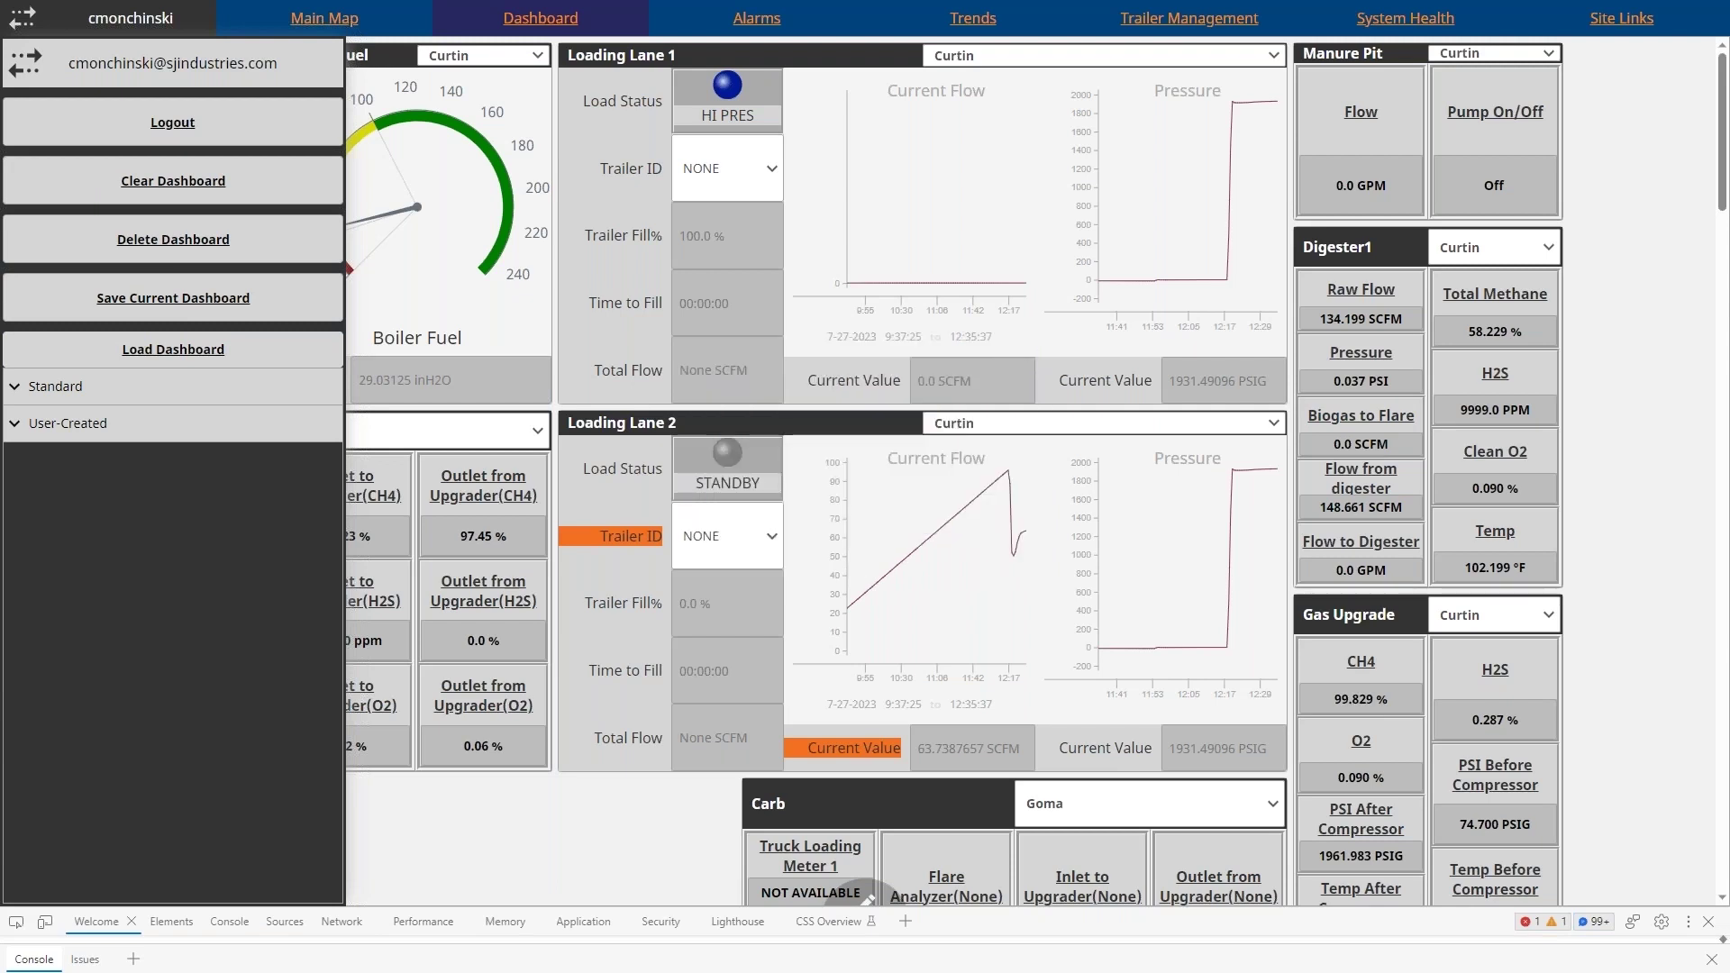
{"action": "left_click", "coordinate": [26, 63]}
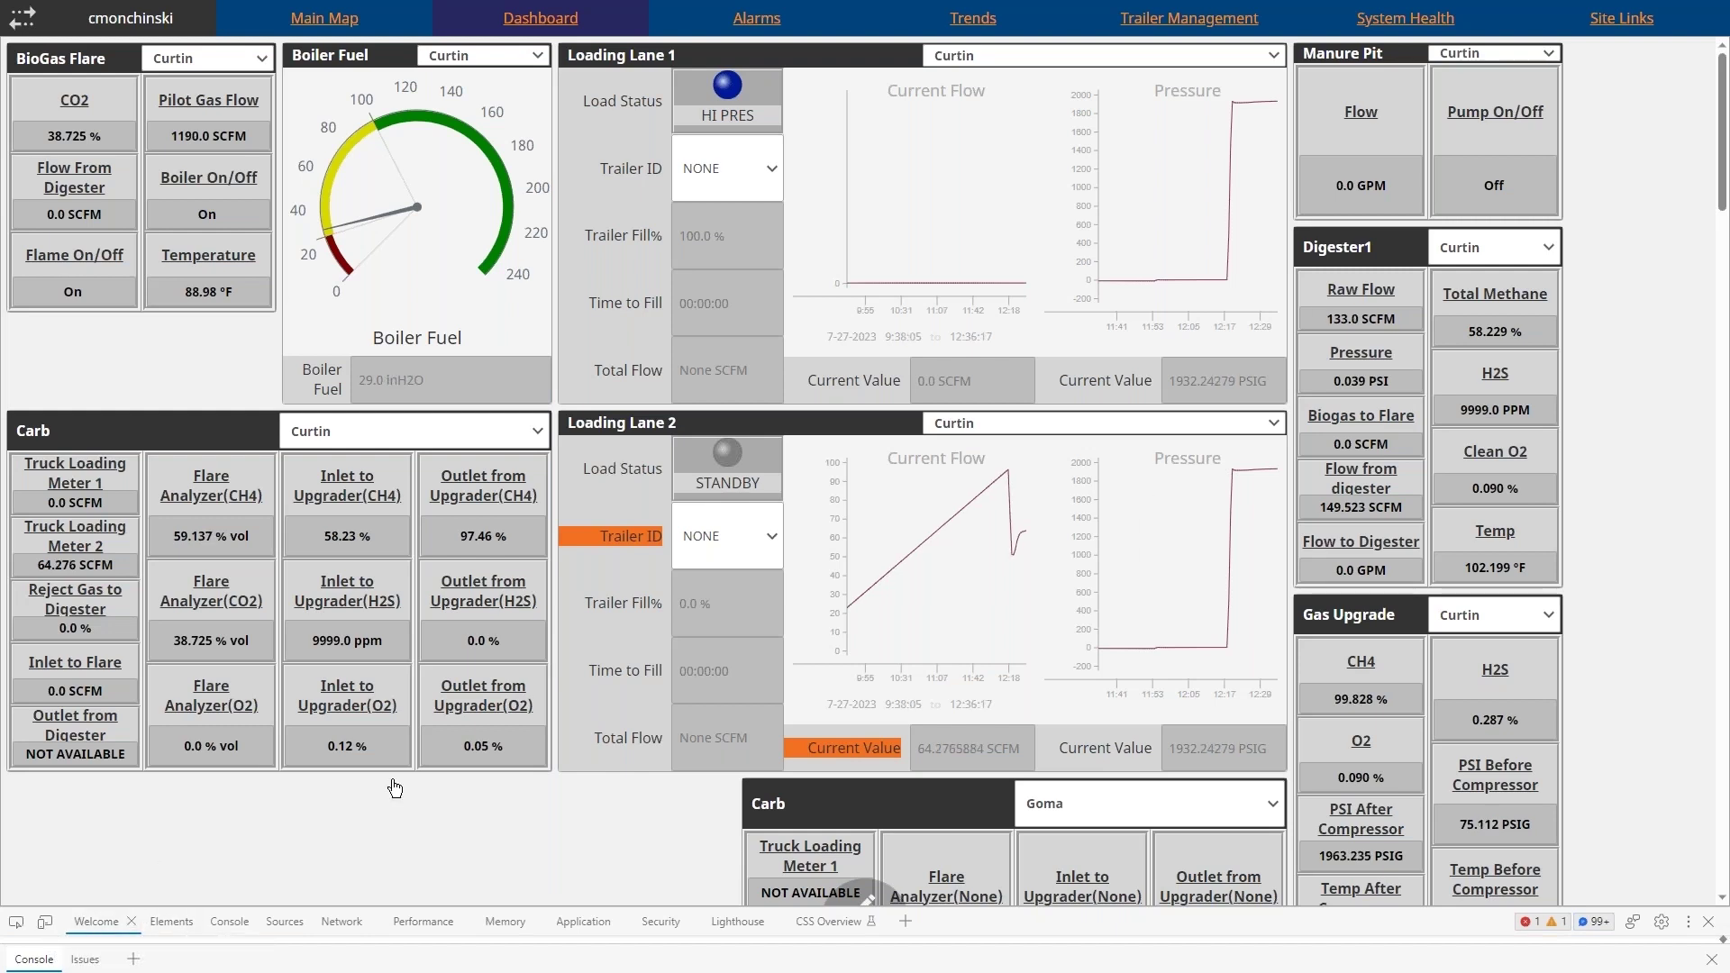
- Emulate an iPhone 12 Pro (390 × 844) and scroll through the dashboard panels
{"action": "left_click", "coordinate": [45, 922]}
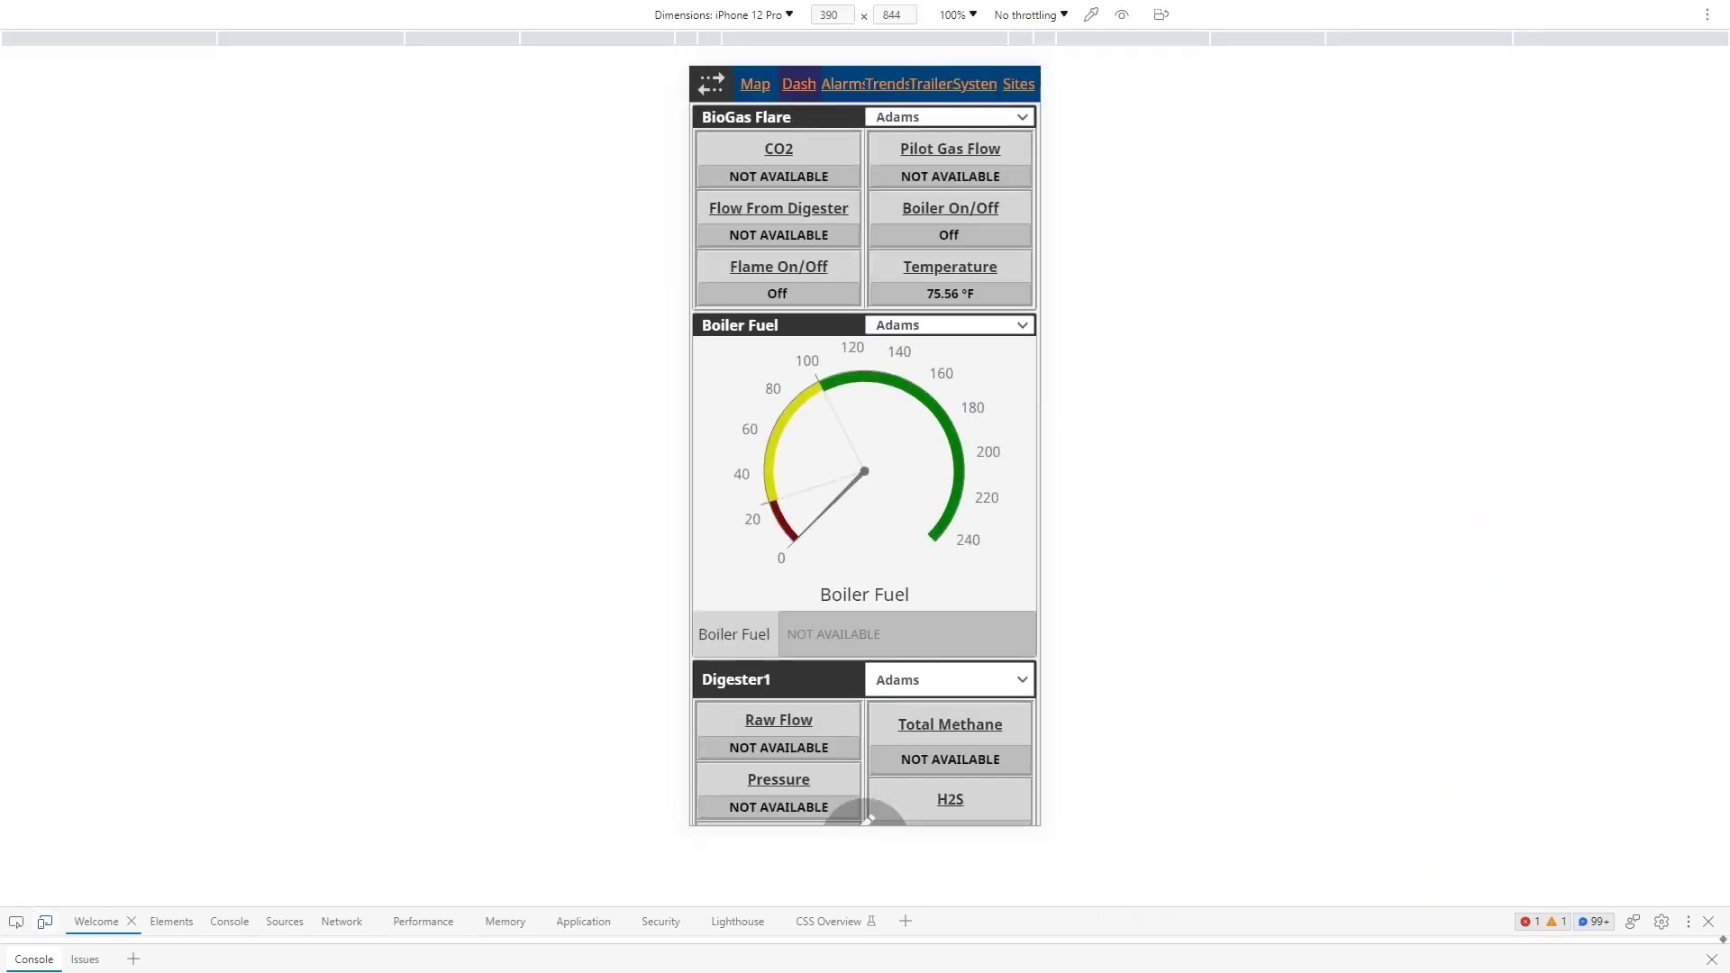
{"action": "scroll", "coordinate": [865, 816], "scroll_direction": "down", "scroll_amount": 2}
{"action": "scroll", "coordinate": [865, 816], "scroll_direction": "up", "scroll_amount": 2}
{"action": "scroll", "coordinate": [865, 816], "scroll_direction": "down", "scroll_amount": 3}
{"action": "scroll", "coordinate": [865, 816], "scroll_direction": "up", "scroll_amount": 3}
{"action": "scroll", "coordinate": [867, 817], "scroll_direction": "down", "scroll_amount": 3}
{"action": "scroll", "coordinate": [867, 817], "scroll_direction": "up", "scroll_amount": 3}
- Switch the emulated device to iPad Air at 1180 × 820
{"action": "left_click", "coordinate": [783, 15]}
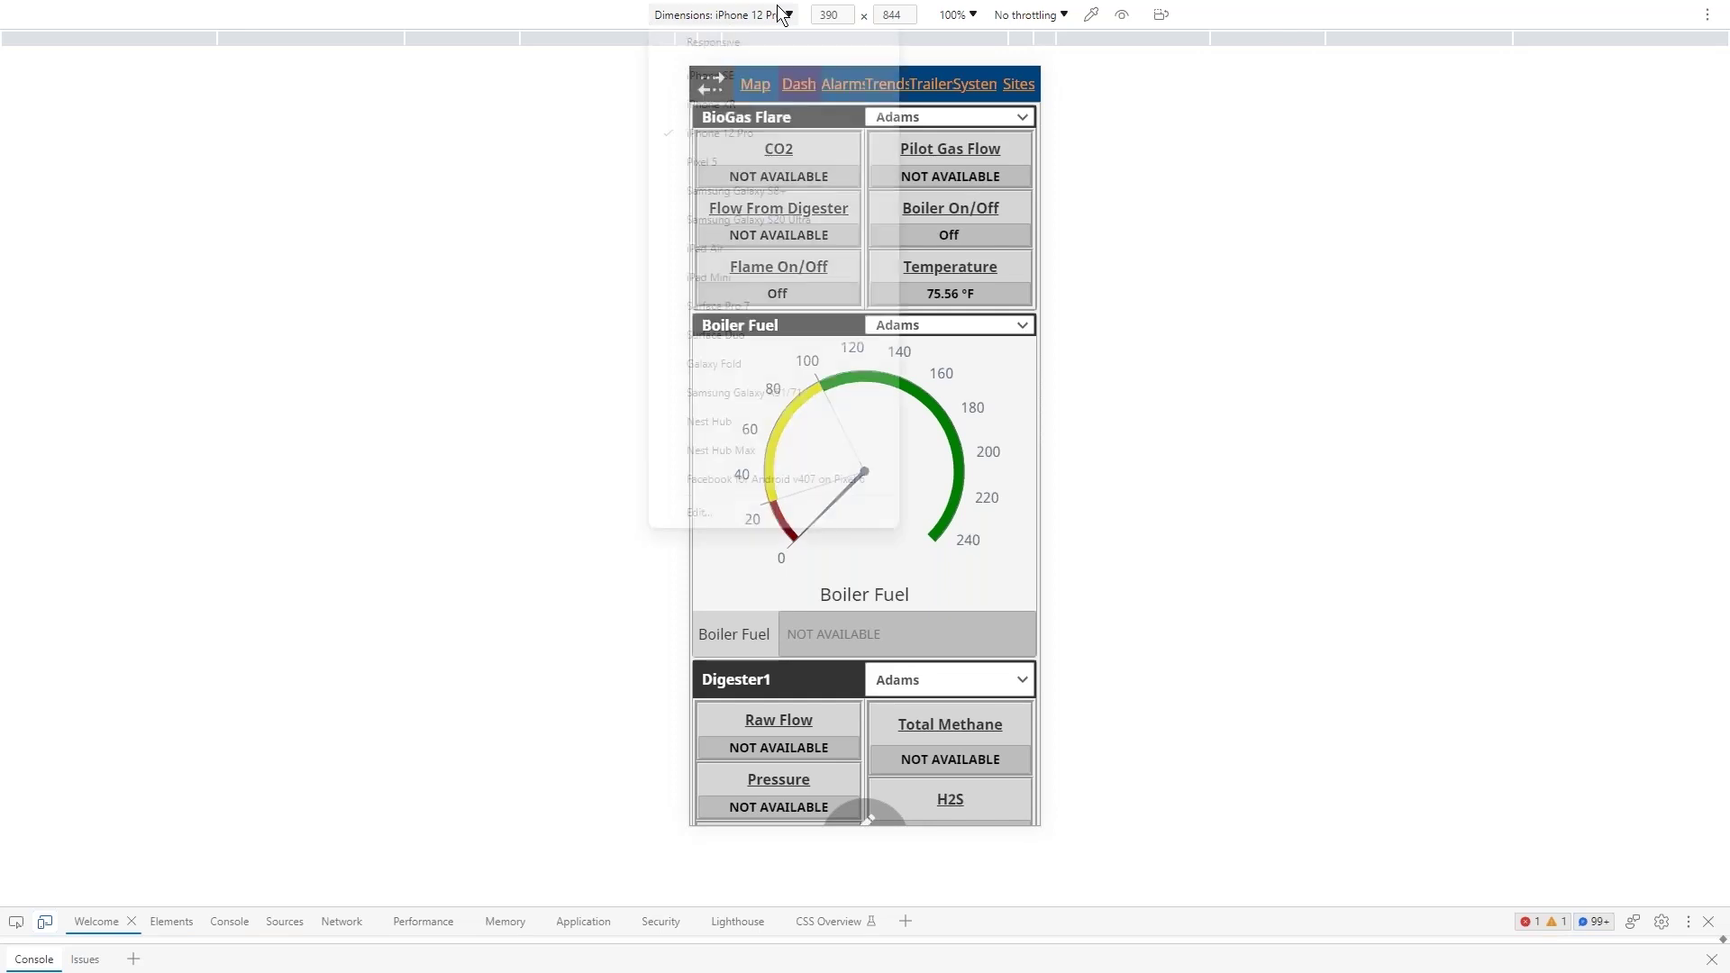
{"action": "left_click", "coordinate": [755, 252]}
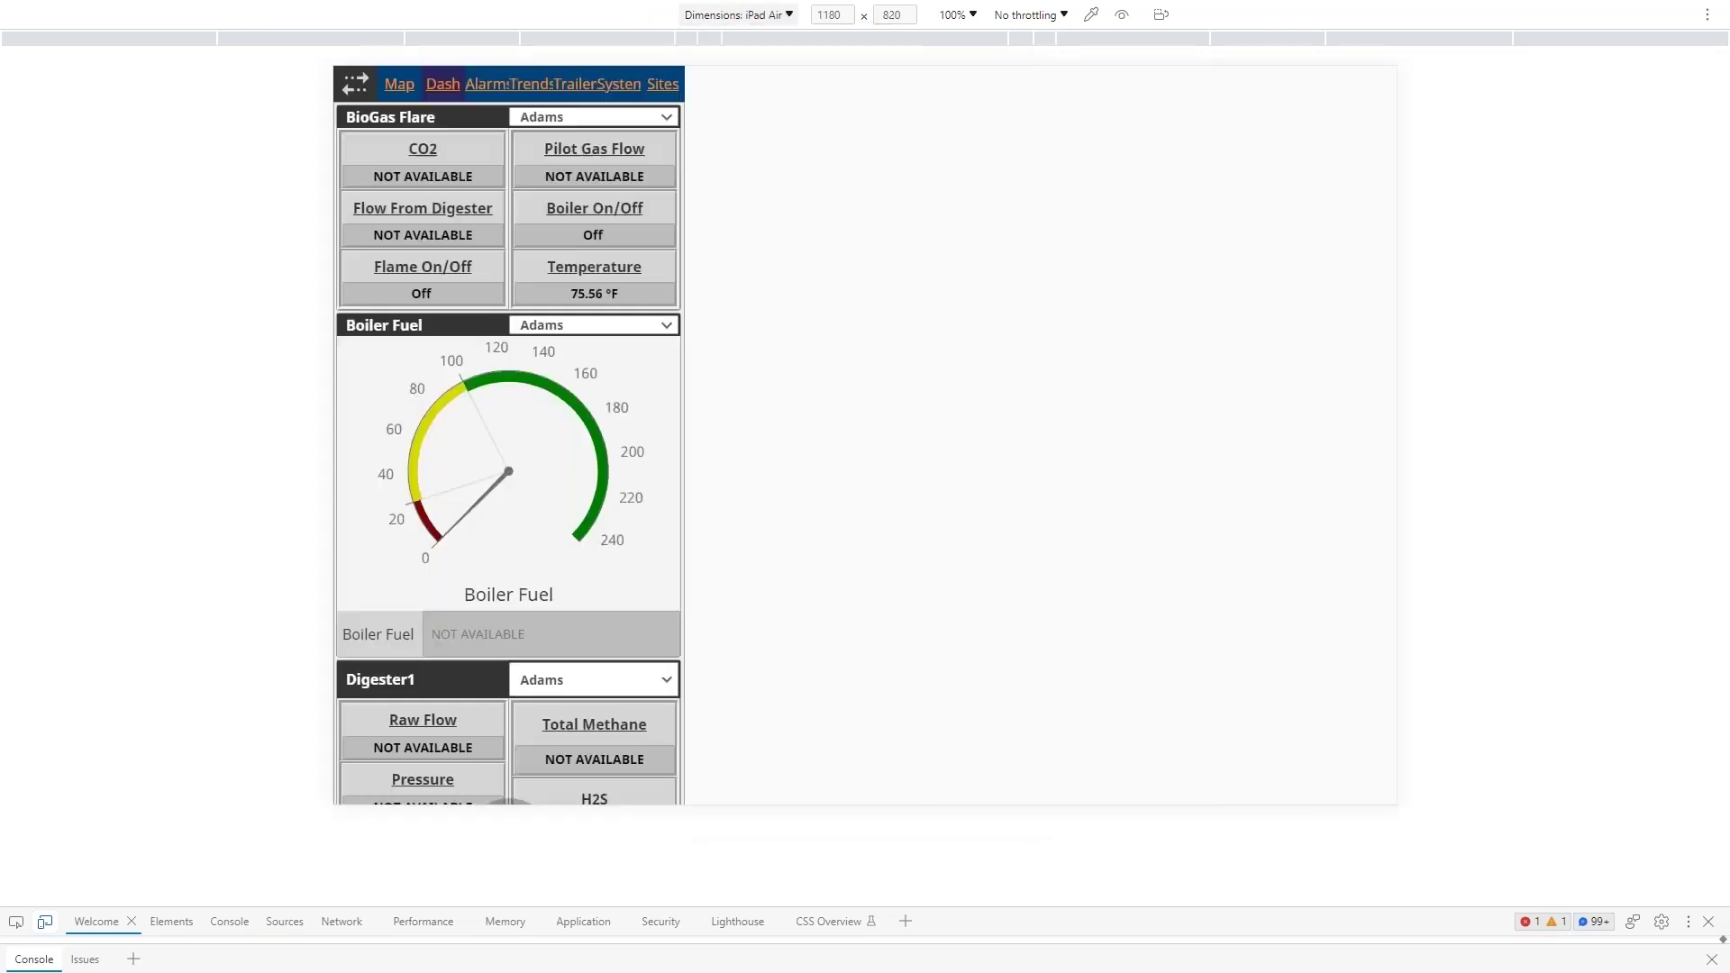